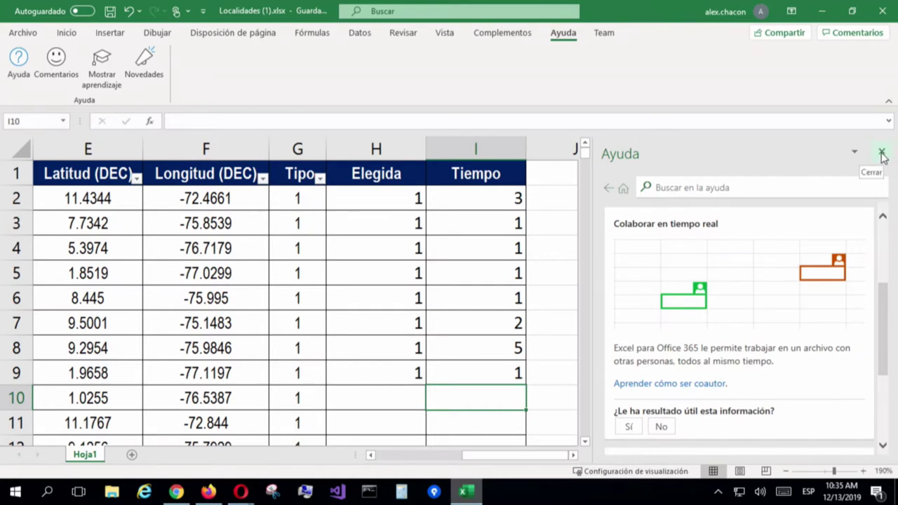
- Close the Excel help pane and confirm the eight selected localities in the spectrum auction site
click(882, 154)
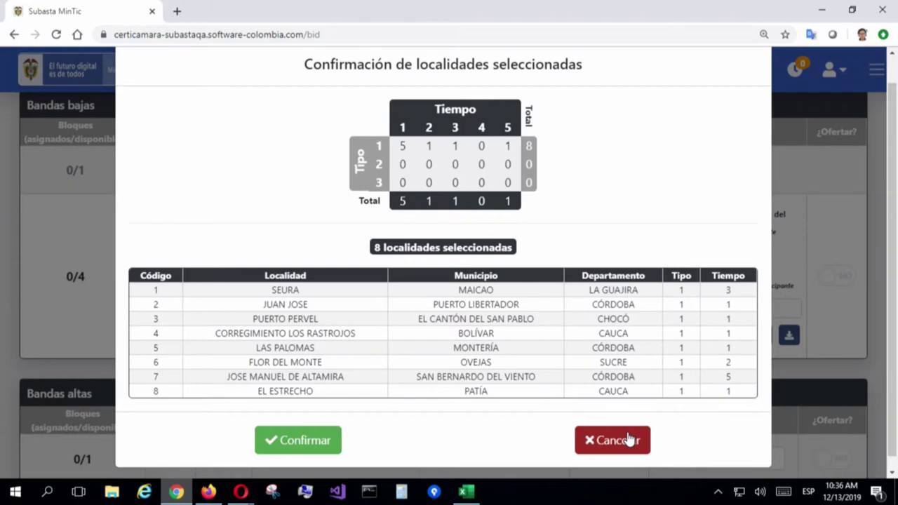
click(334, 446)
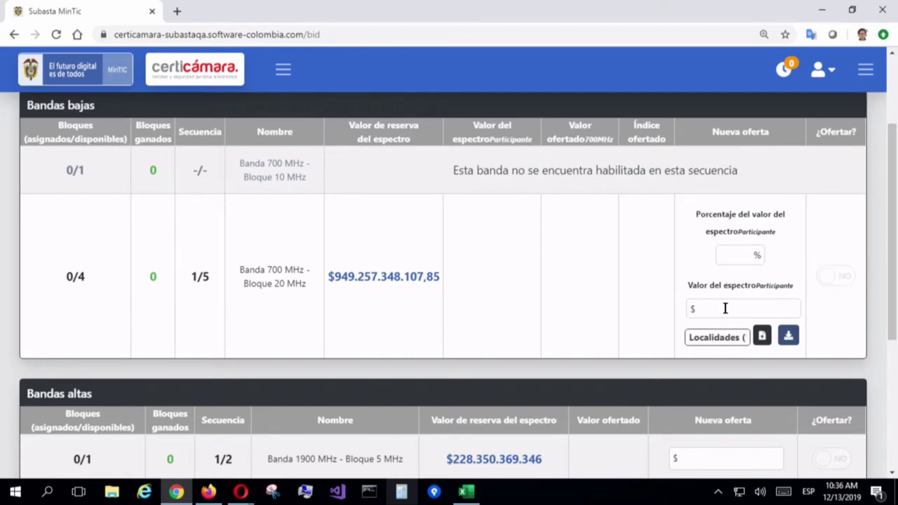
- Set the participant's spectrum value for the 700 MHz band, 20 MHz block, to $949.257.348.108
text(94.)
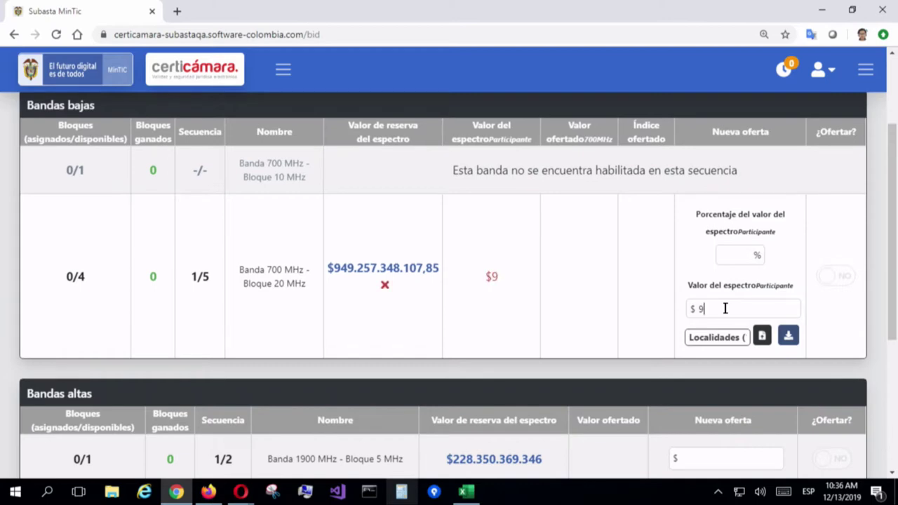
text(925)
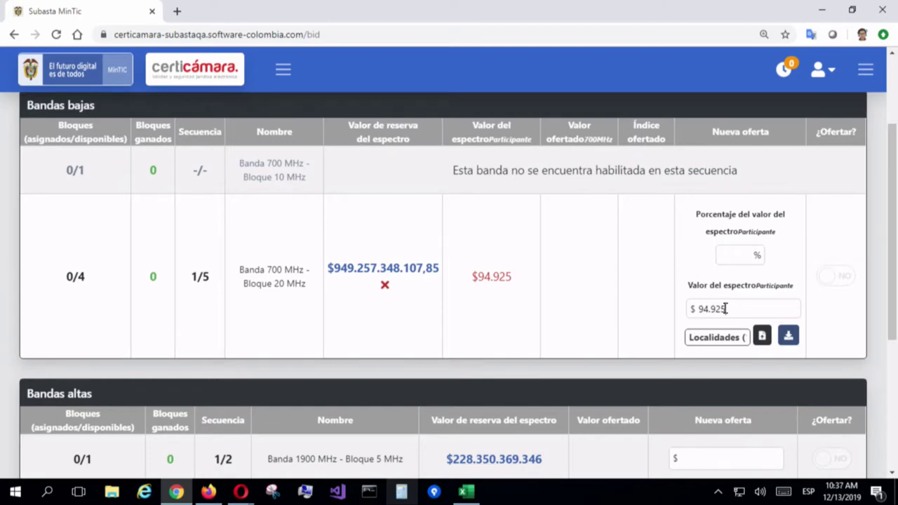
text(7.348.)
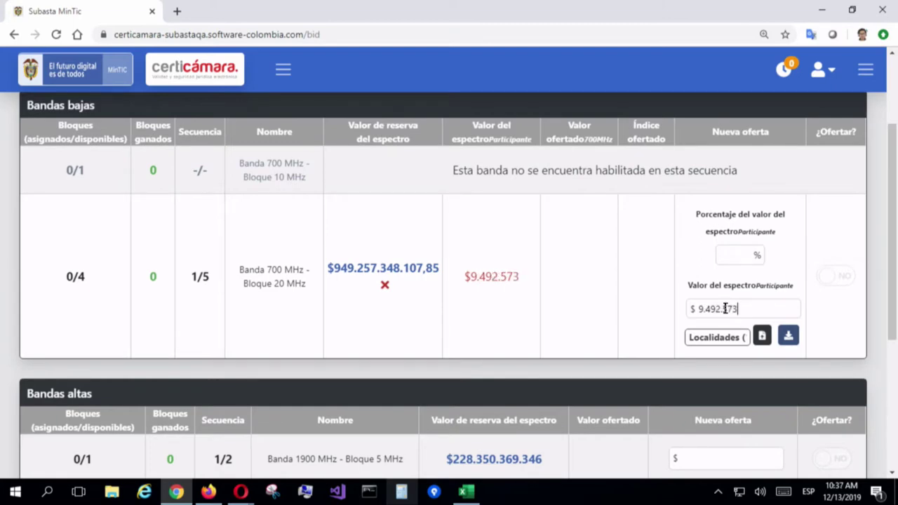
text(107)
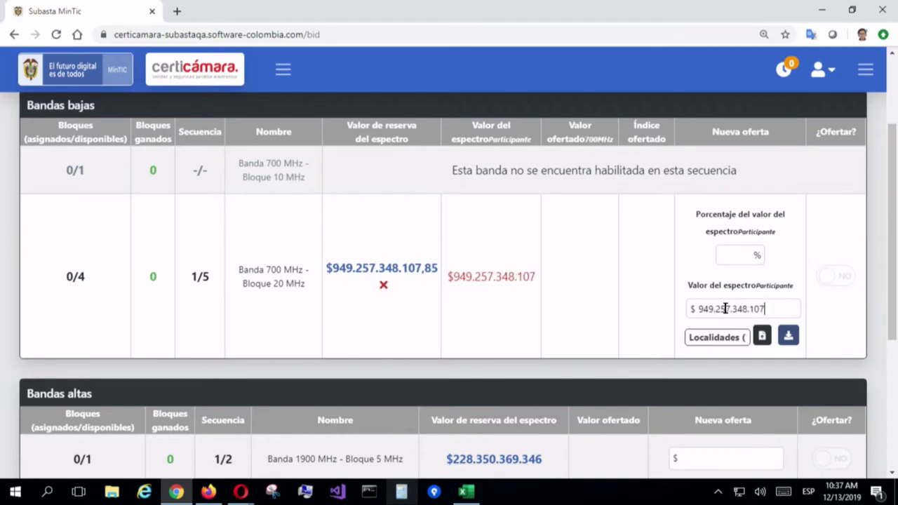
key(BackSpace)
text(8)
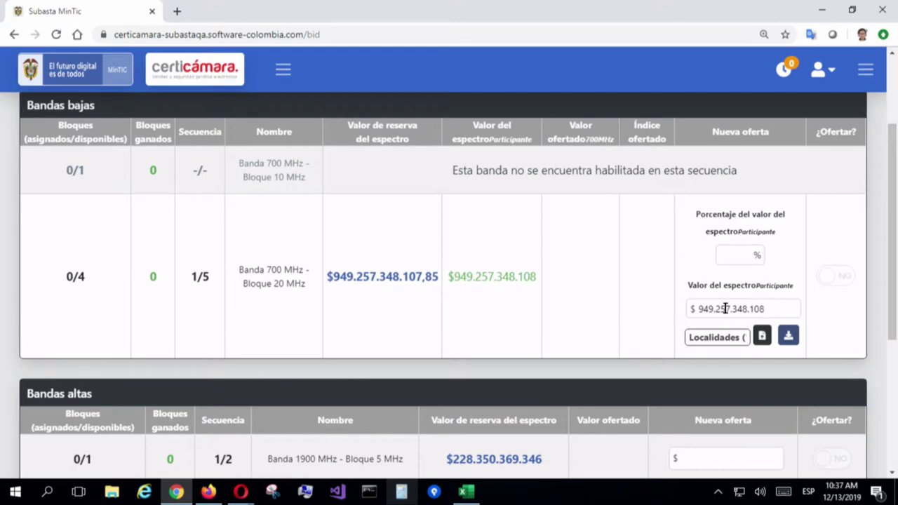
- Try spectrum value percentages of 39, 40,1 and 40,25 for the 700 MHz, 20 MHz block offer
click(728, 252)
text(39)
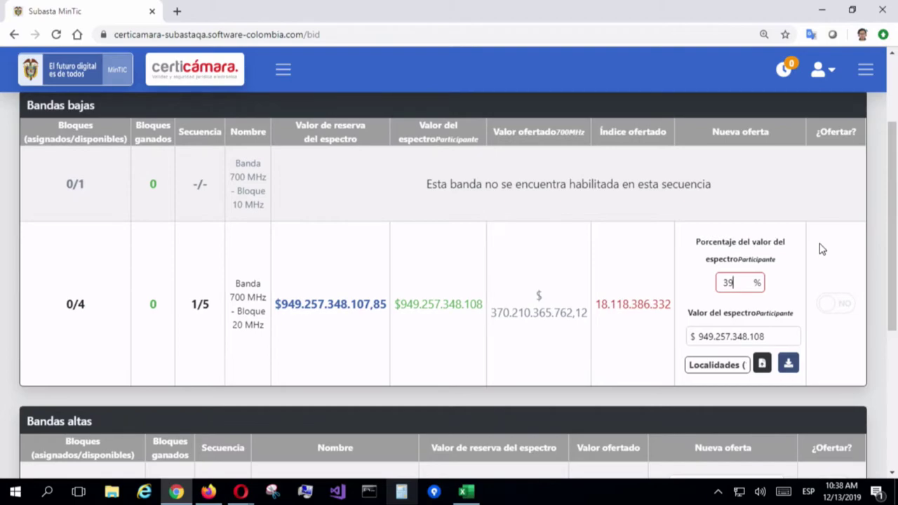
key(BackSpace)
text(40,1)
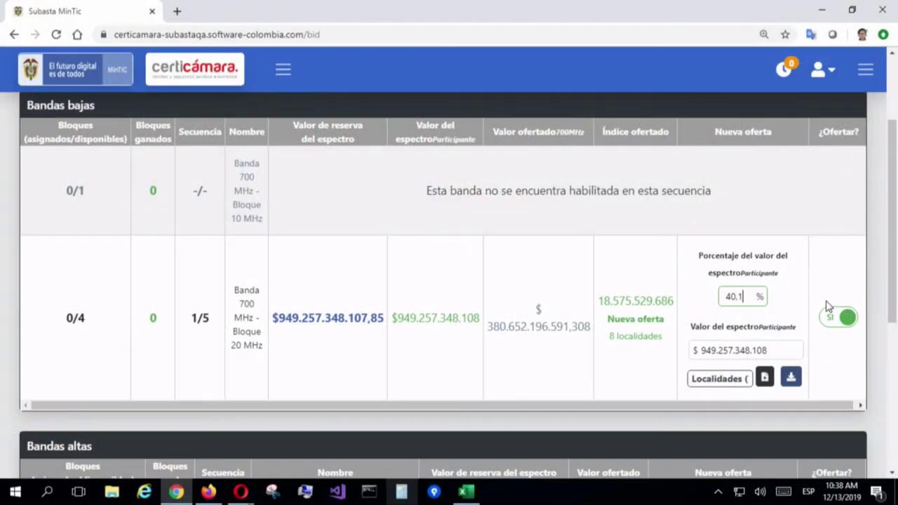
key(BackSpace)
text(25)
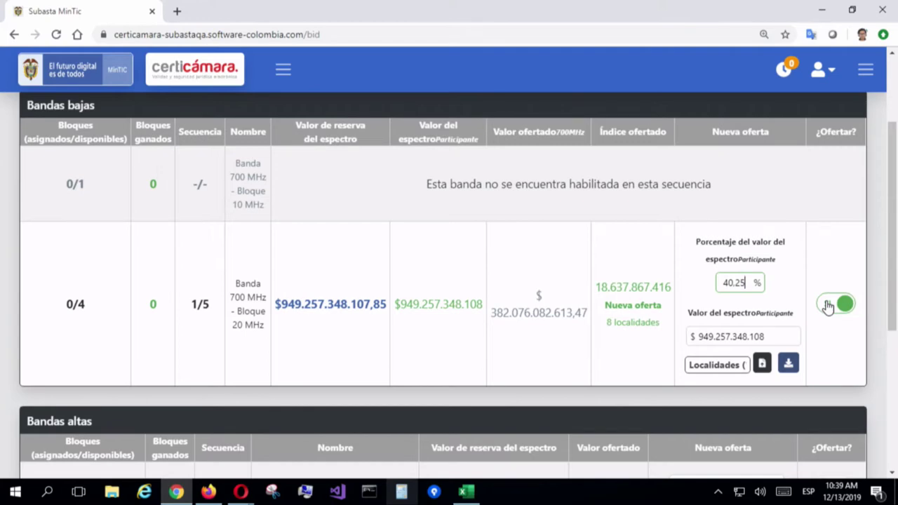
- Try a spectrum value percentage of 40,40 and return it to 40,25 for the same 700 MHz offer
key(BackSpace)
key(BackSpace)
key(BackSpace)
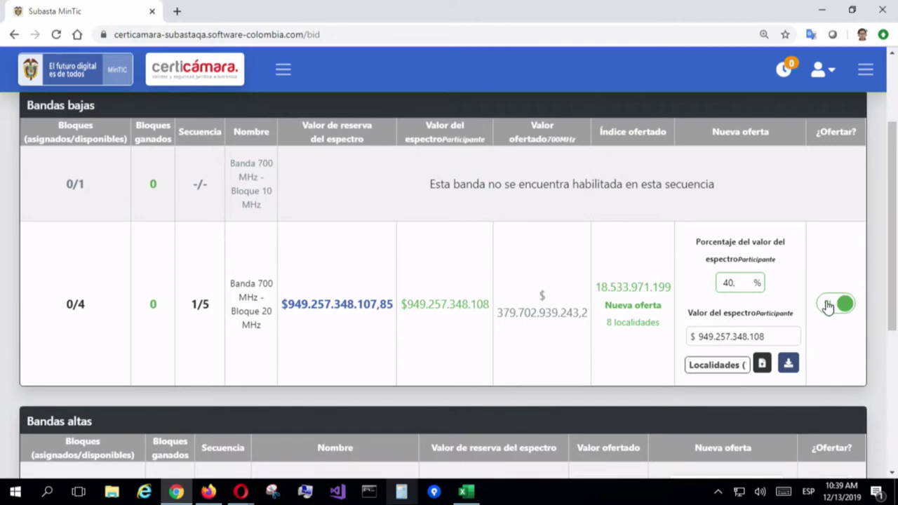
text(.40)
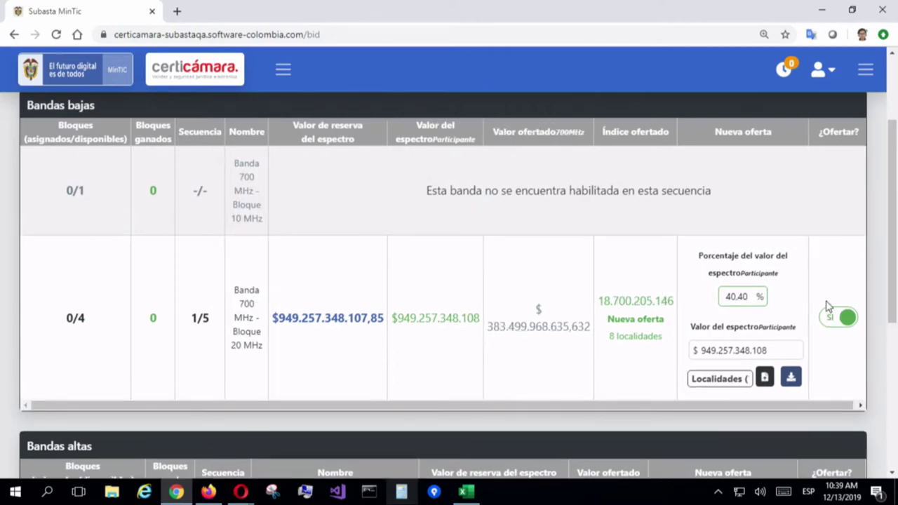
key(BackSpace)
key(BackSpace)
key(BackSpace)
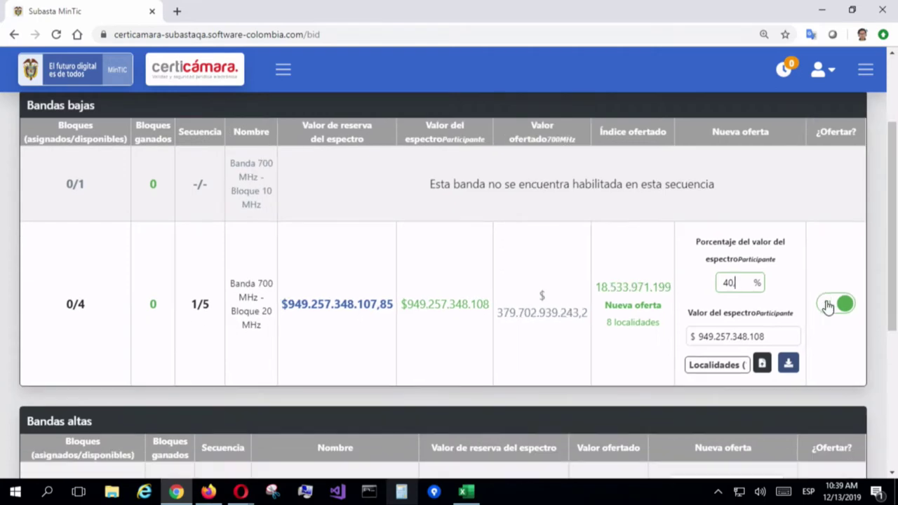
text(.25)
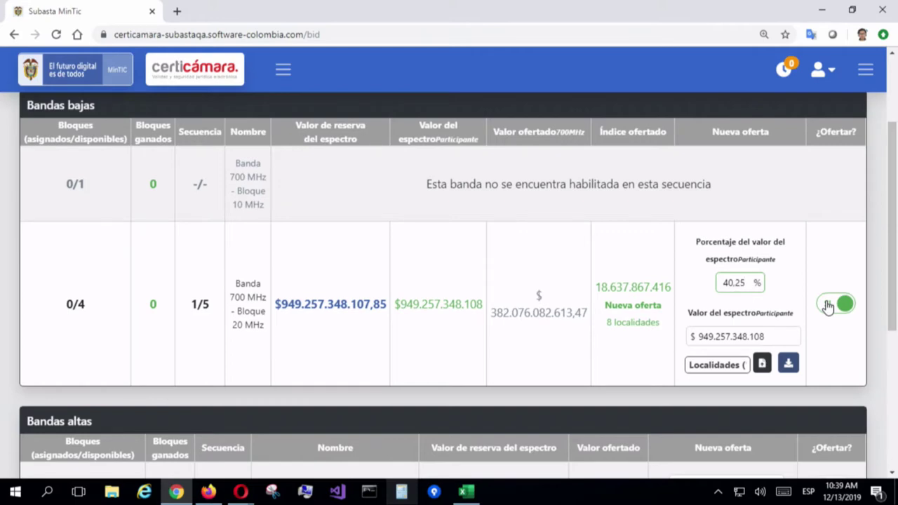
- Set the spectrum value percentage of the 700 MHz, 20 MHz block offer to 40,50
key(BackSpace)
key(BackSpace)
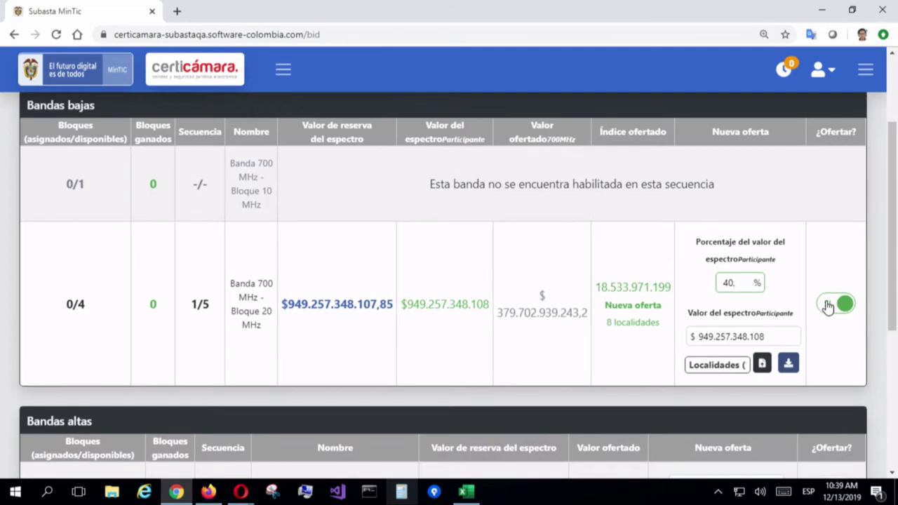
text(50)
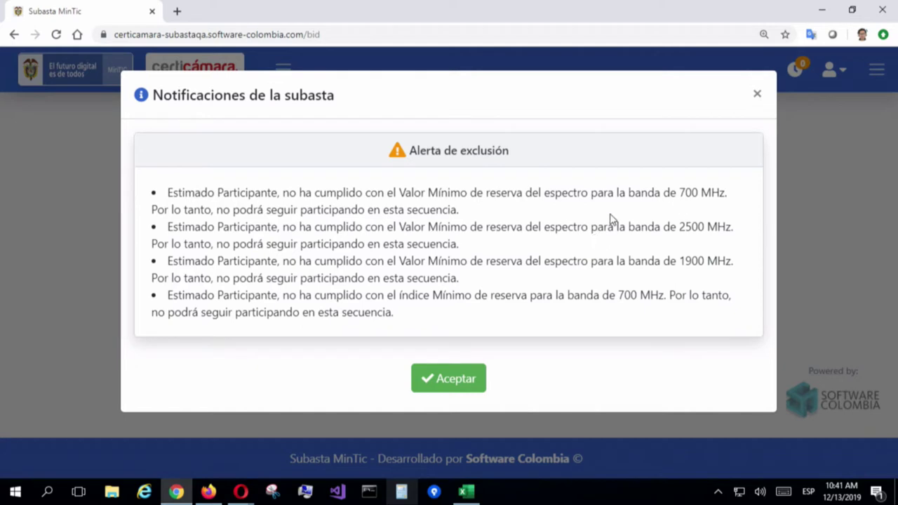
- Accept the auction's exclusion notifications and review the low and high bands offered in sequence 2
click(472, 381)
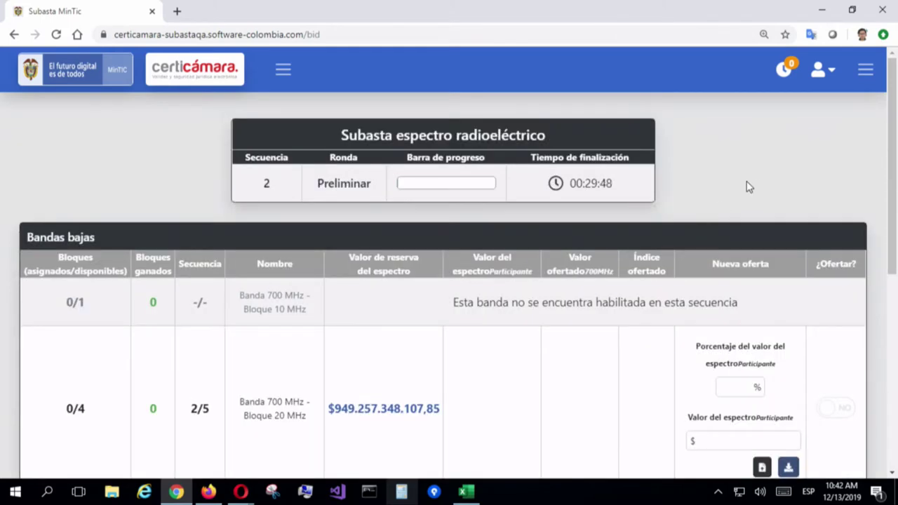
scroll(745, 186, down, 1)
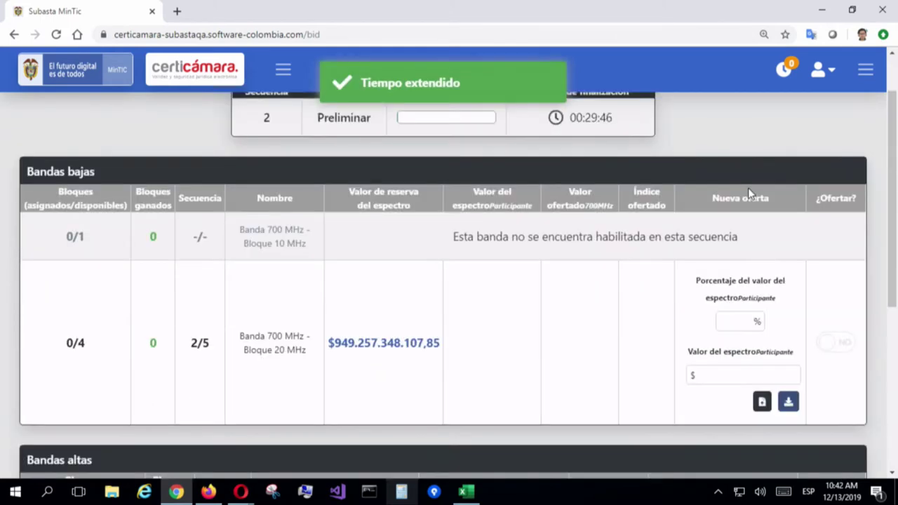
scroll(748, 189, down, 3)
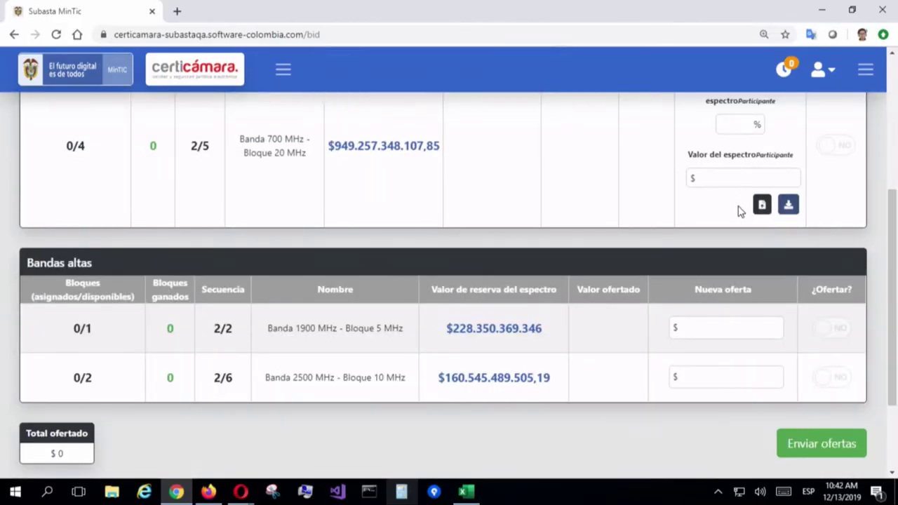
scroll(739, 204, up, 4)
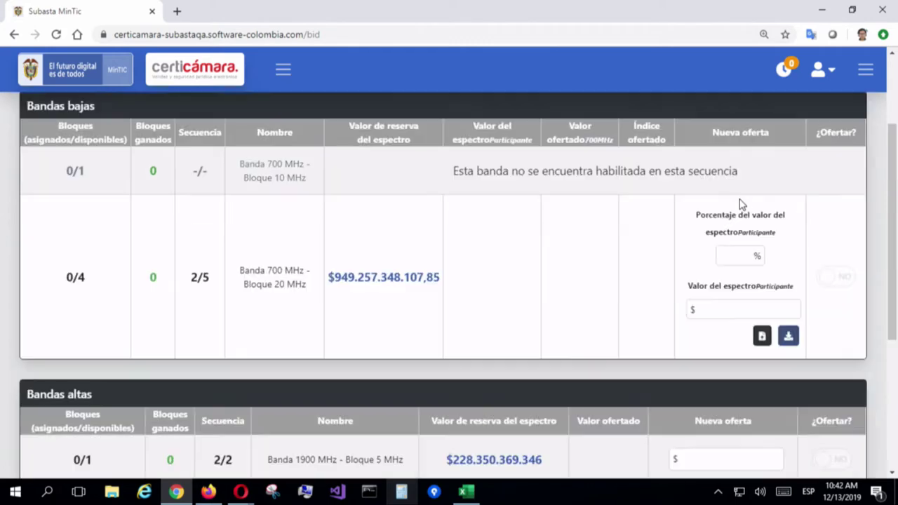
scroll(740, 204, down, 1)
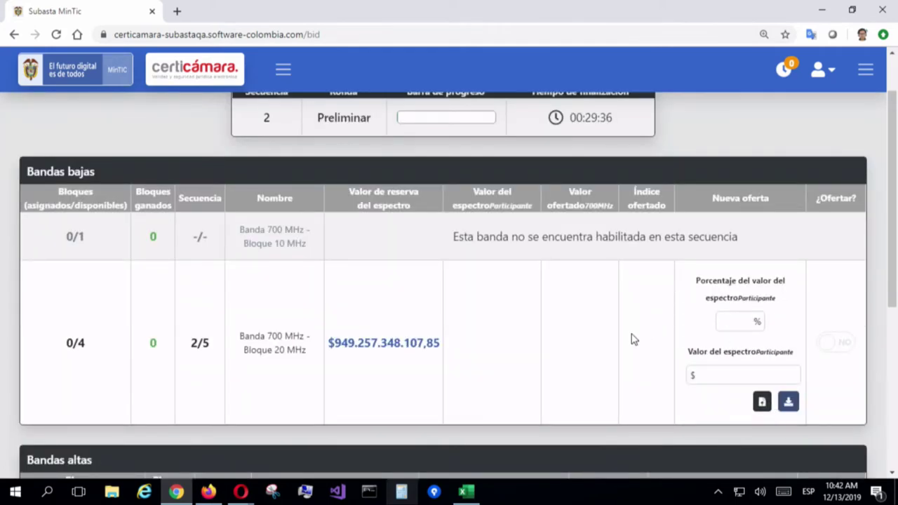
scroll(632, 334, up, 1)
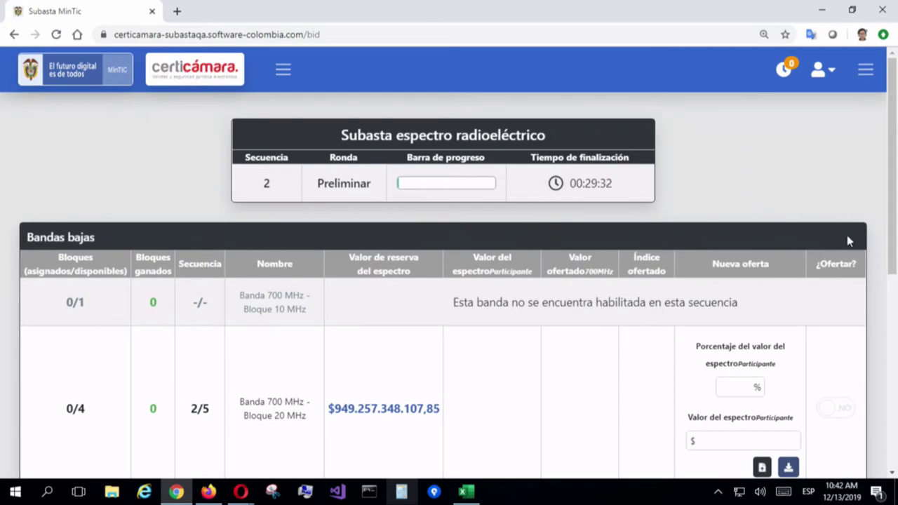
scroll(847, 235, down, 1)
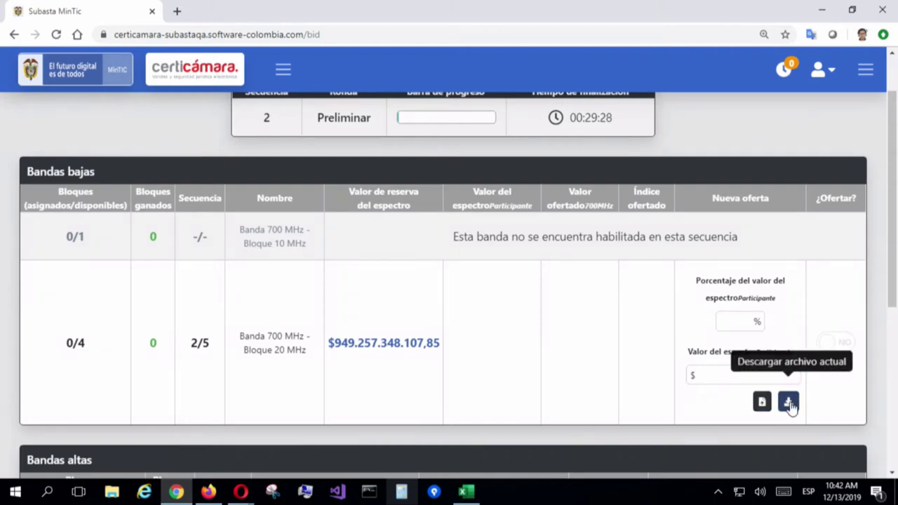
click(762, 402)
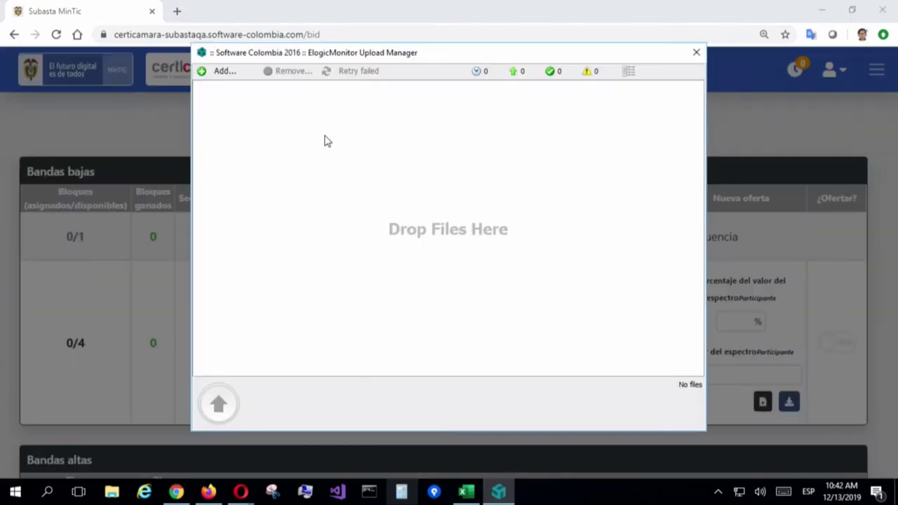
click(696, 51)
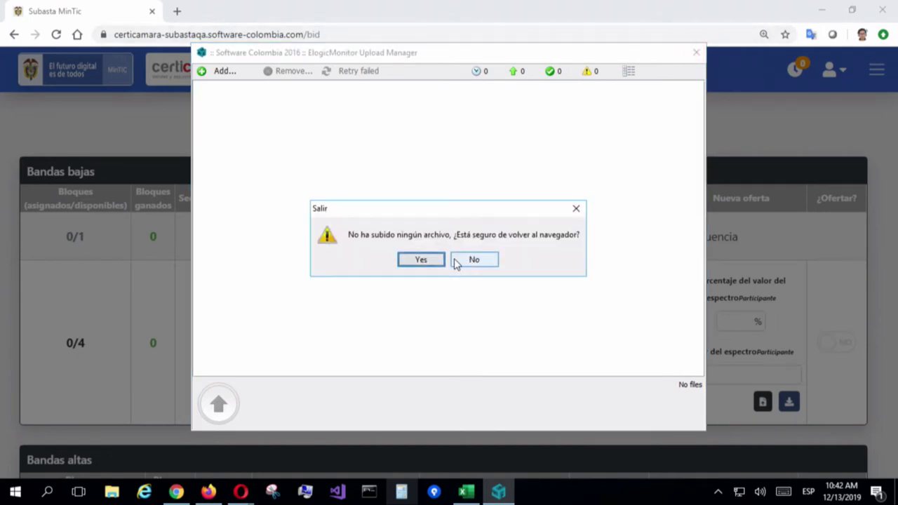
click(421, 261)
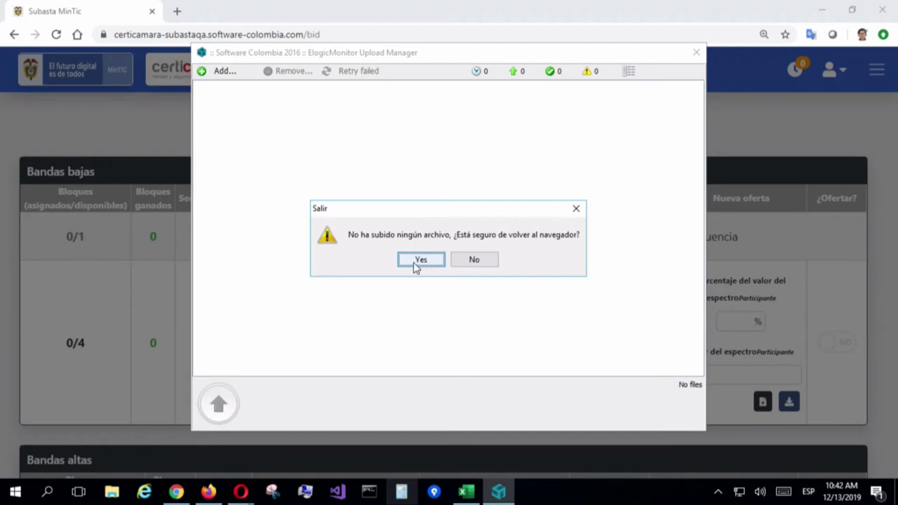
click(555, 83)
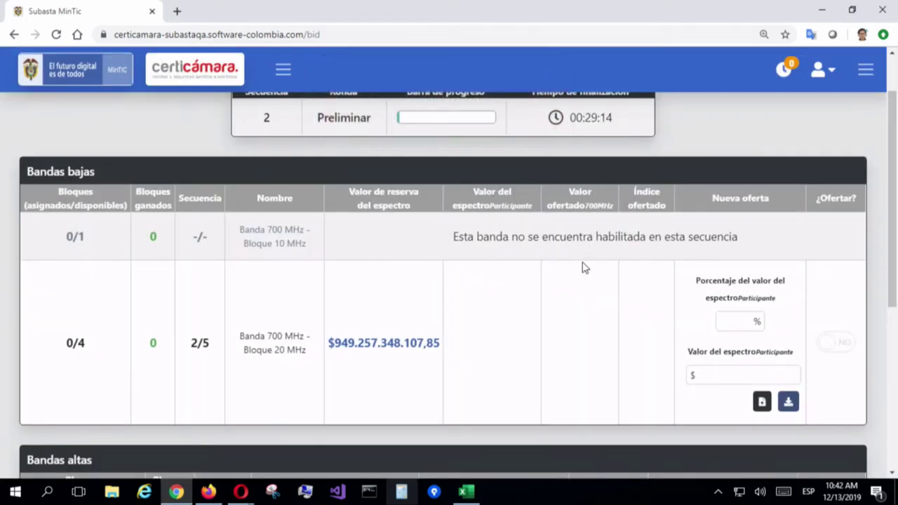
- Show the participant's session options for requesting more time, withdrawing or logging out
scroll(559, 236, up, 1)
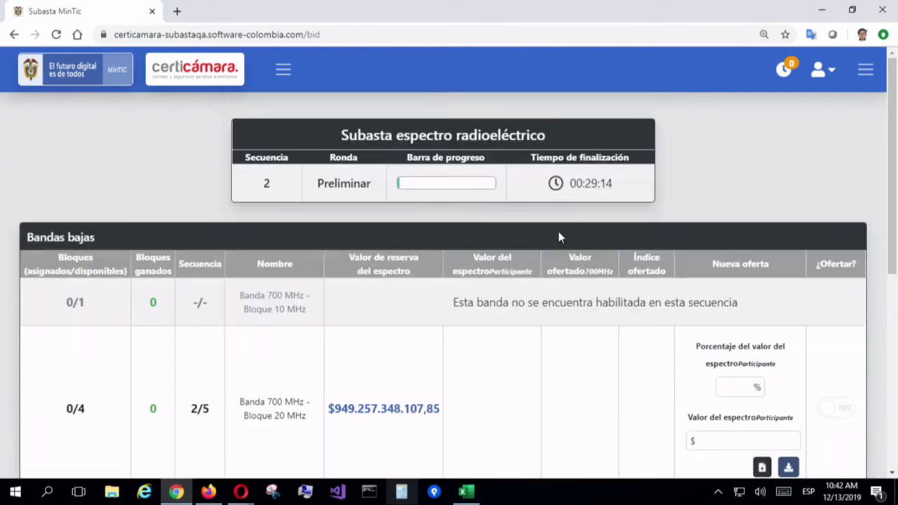
click(865, 69)
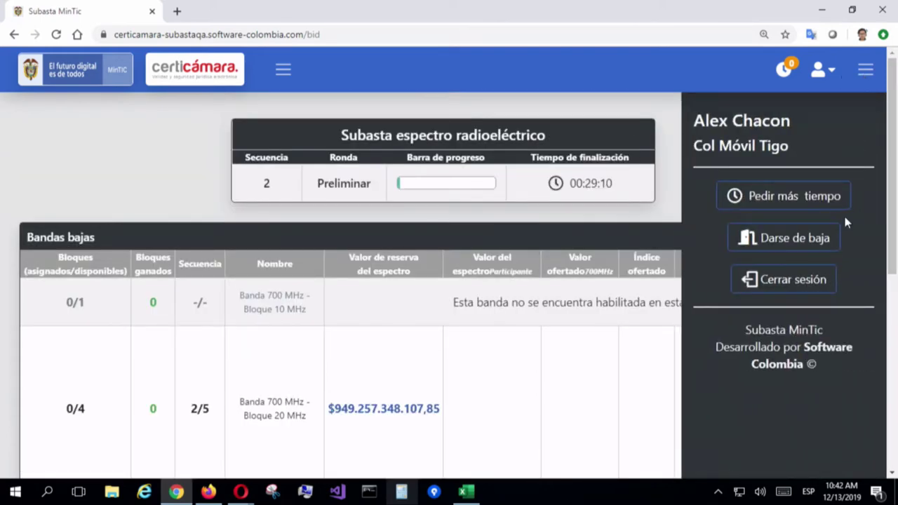
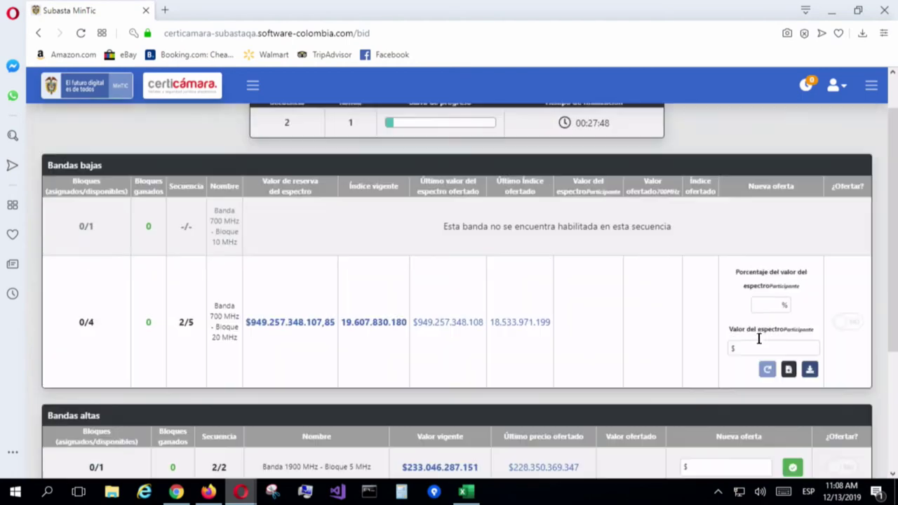
- Try an offer of $233.350.369 for the 1900 MHz, 5 MHz block in the high bands
scroll(762, 306, down, 1)
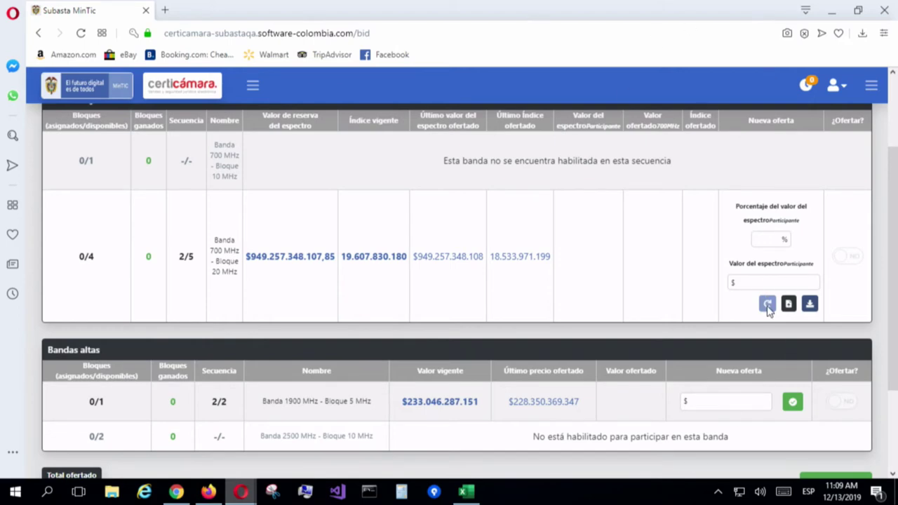
click(894, 431)
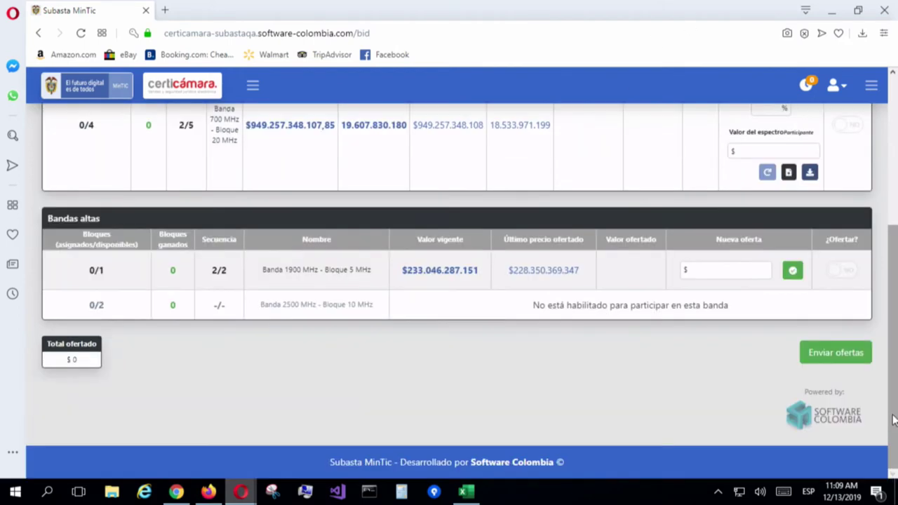
scroll(896, 355, up, 3)
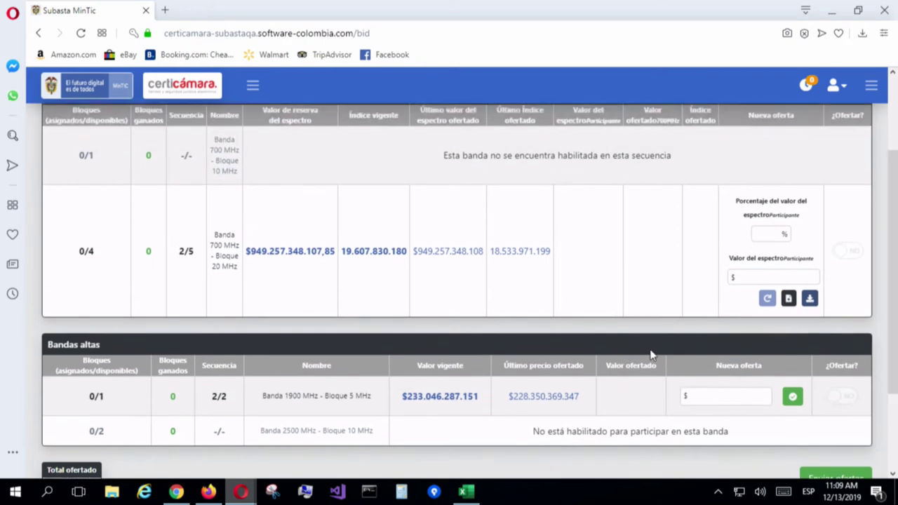
click(719, 398)
scroll(709, 434, down, 2)
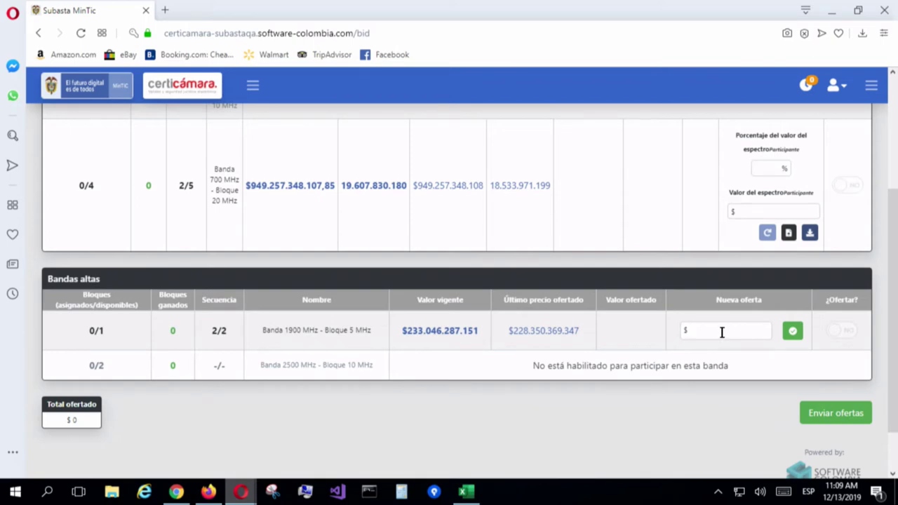
text(233.35)
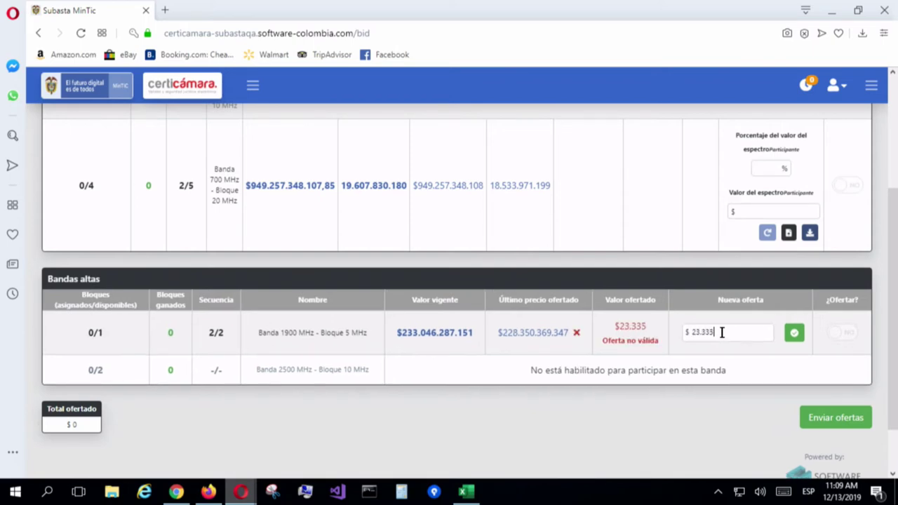
text(0.369)
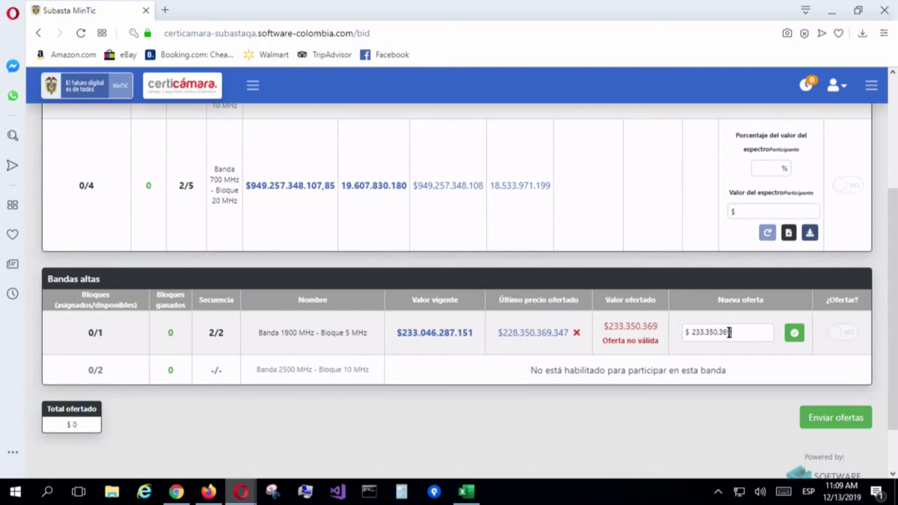
key(BackSpace)
key(BackSpace)
text(70)
key(BackSpace)
key(BackSpace)
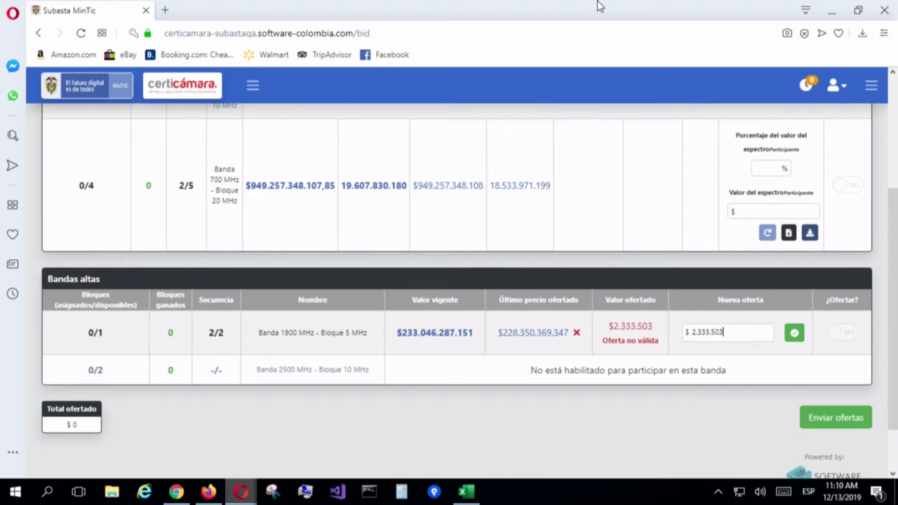
- Fill the 1900 MHz, 5 MHz block offer with the current value and lower it to $233.036.287.151
click(794, 332)
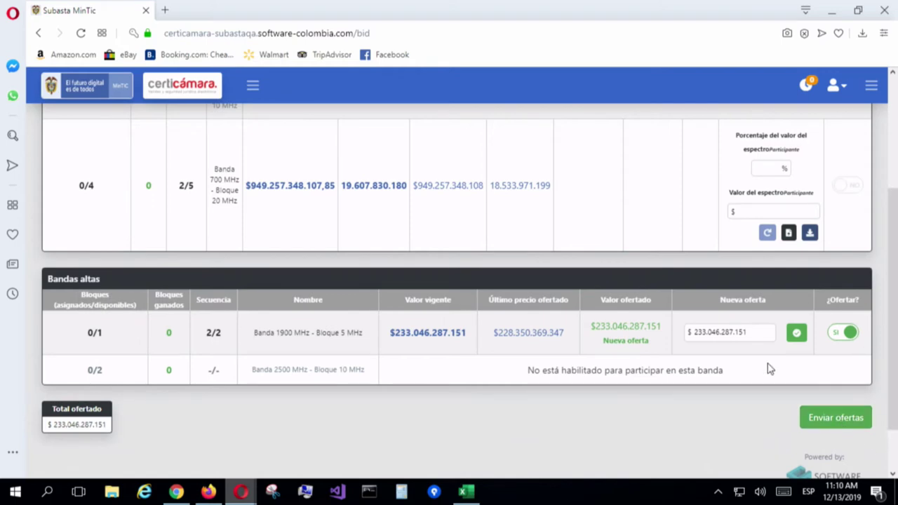
double_click(718, 332)
click(742, 331)
key(BackSpace)
text(3)
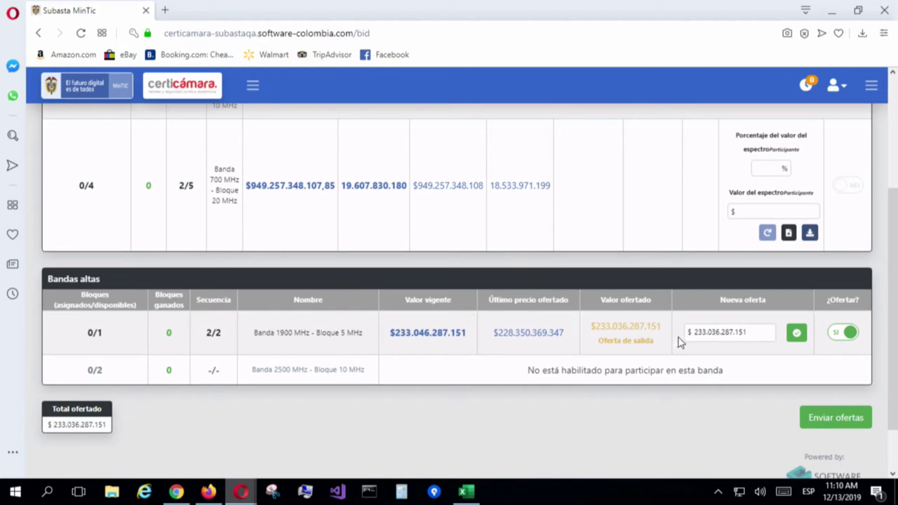
- Submit the exit offers for the 700 MHz and 1900 MHz blocks, accepting the declaration and signing with the certificate's access key
click(835, 417)
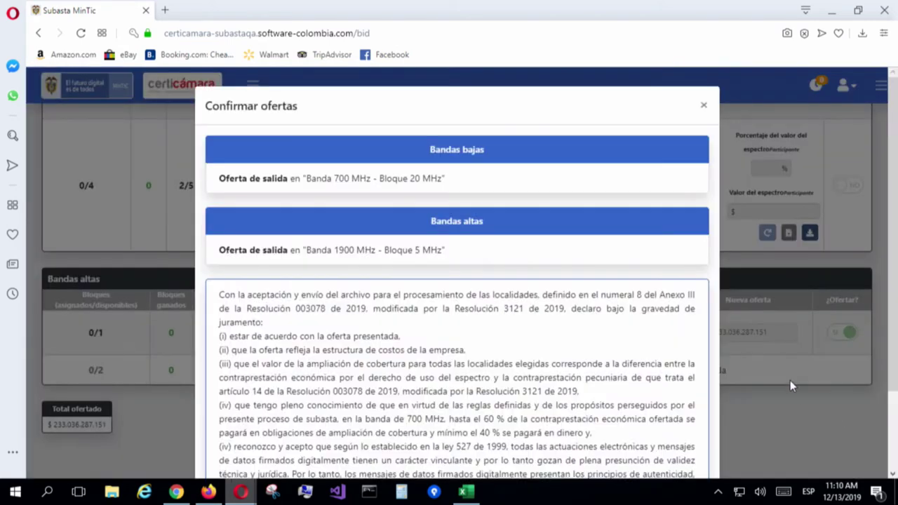
scroll(800, 210, down, 2)
click(313, 437)
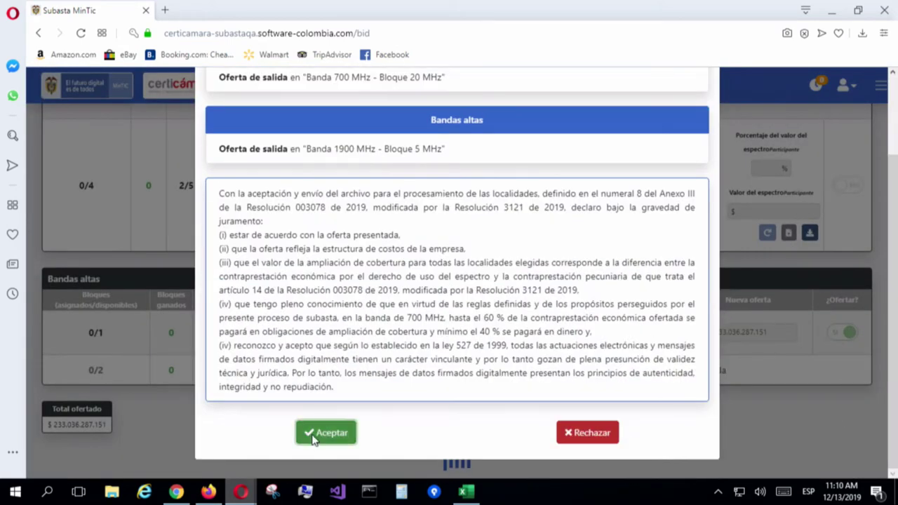
click(481, 175)
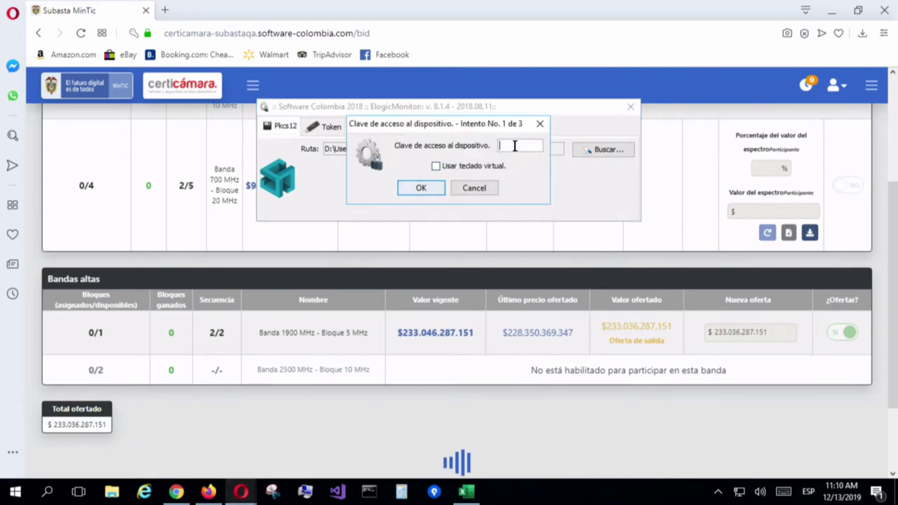
text(•••••••••)
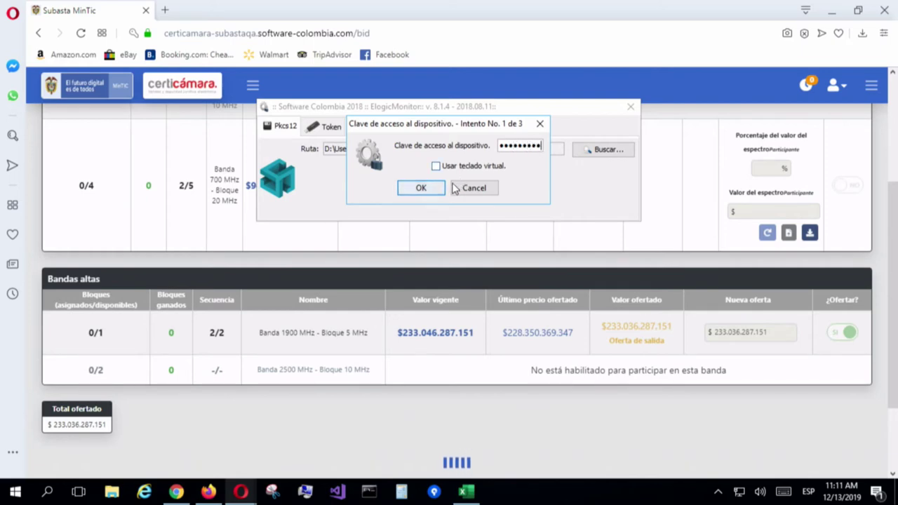
click(424, 188)
click(448, 186)
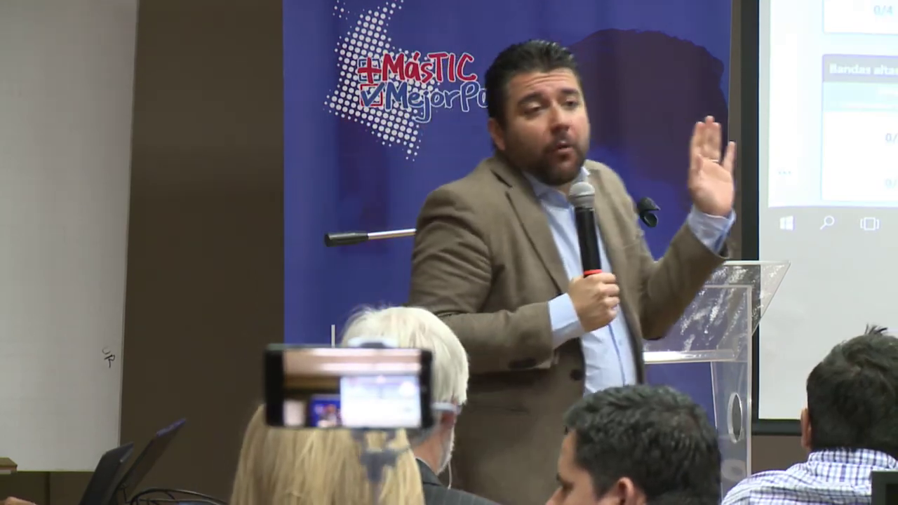
- Switch to the other participant's Opera window and offer the current value of $233.046.287.151 for the 1900 MHz, 5 MHz block
mouse_move(239, 493)
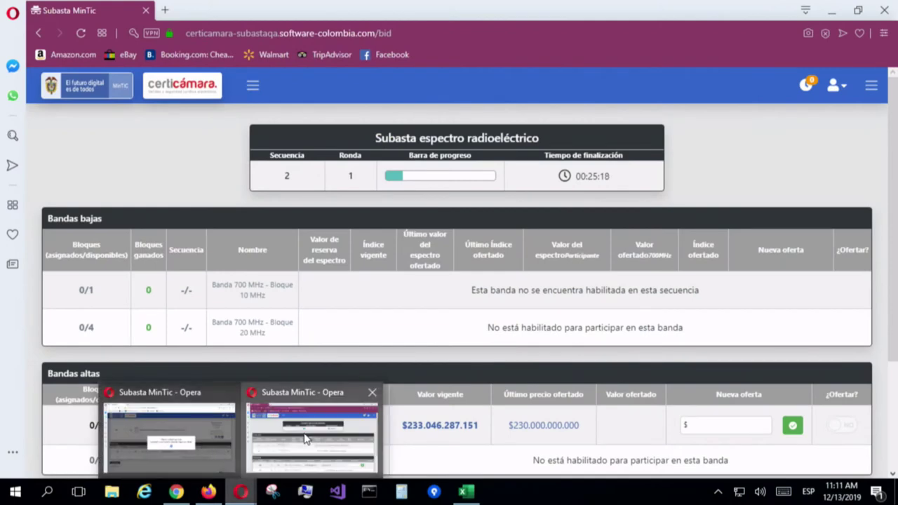
click(306, 438)
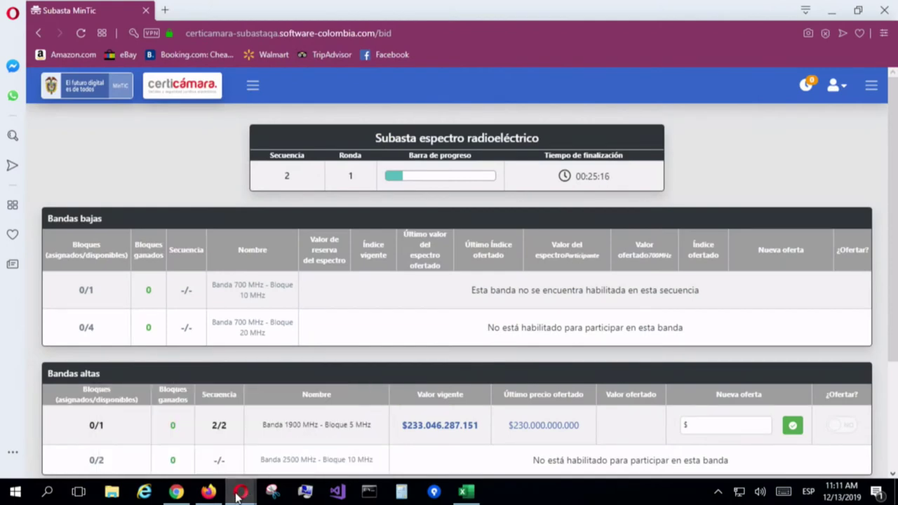
mouse_move(238, 493)
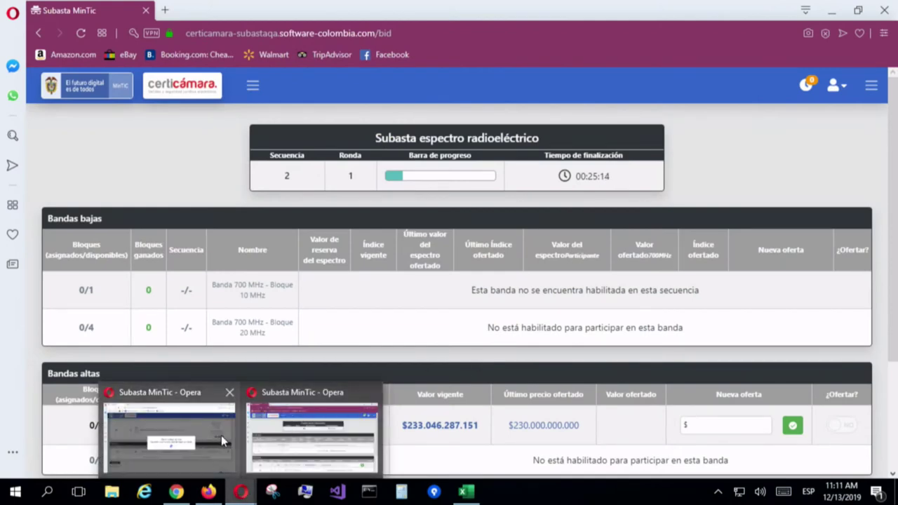
click(315, 431)
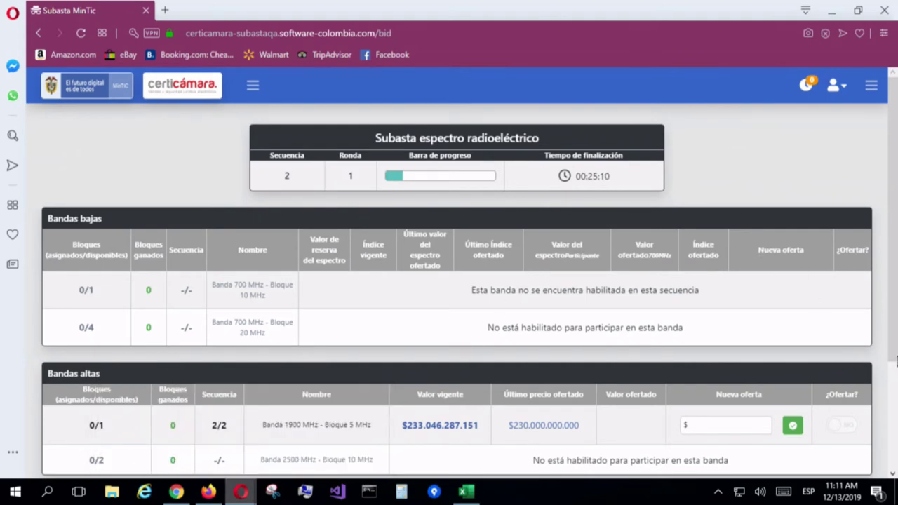
scroll(891, 388, down, 3)
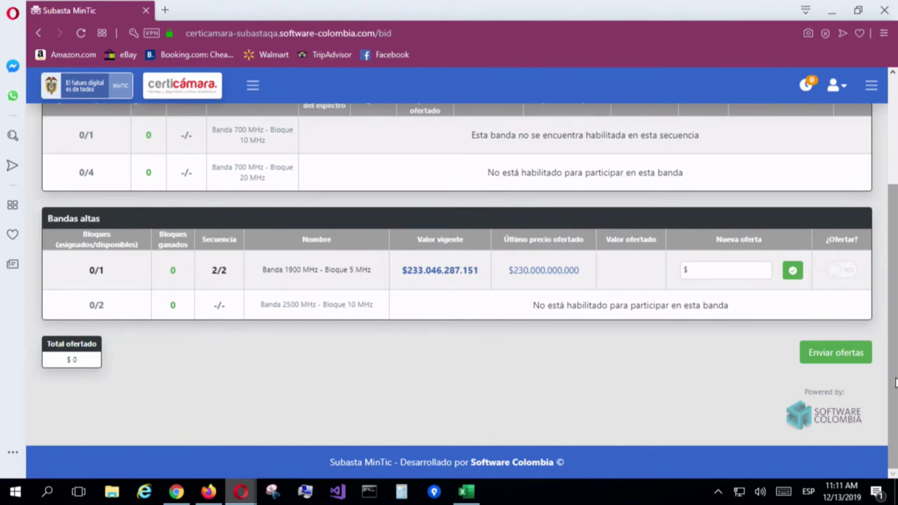
scroll(896, 358, up, 2)
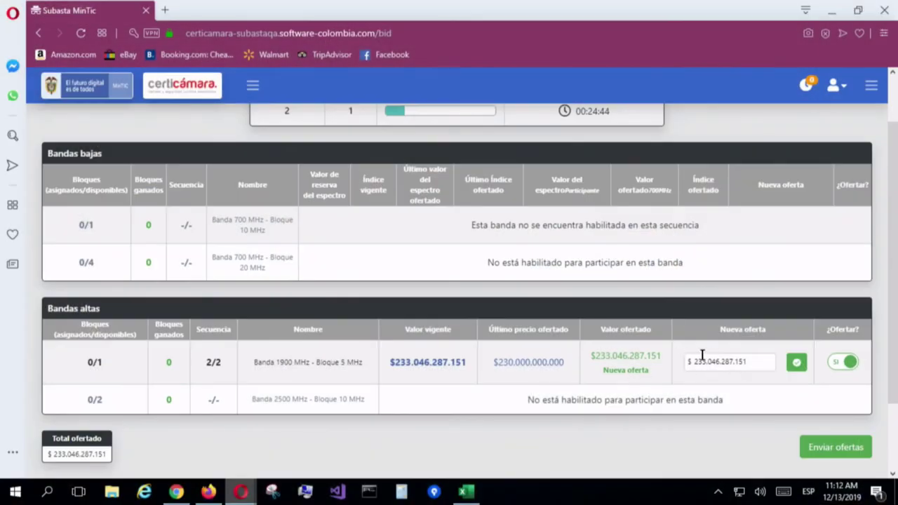
- Submit this participant's 1900 MHz offer, accepting the declaration and signing with the certificate's access key
click(832, 448)
scroll(365, 408, down, 1)
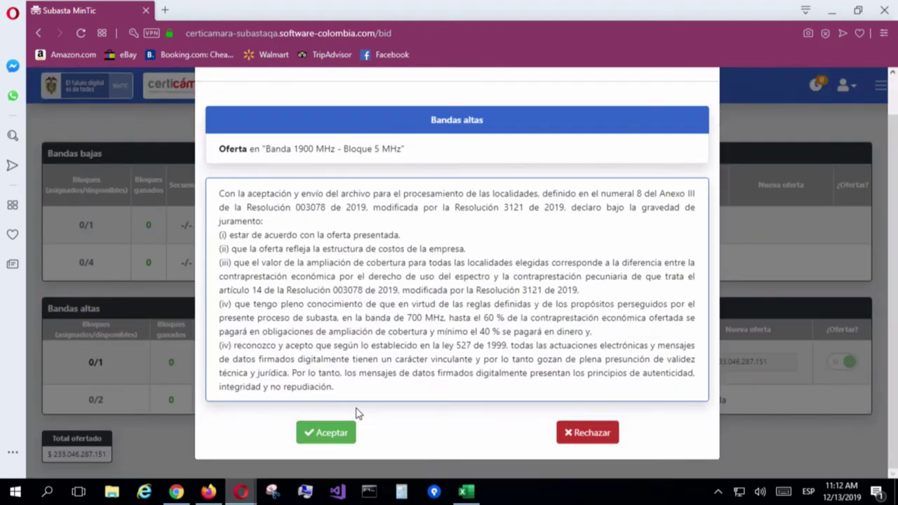
click(333, 431)
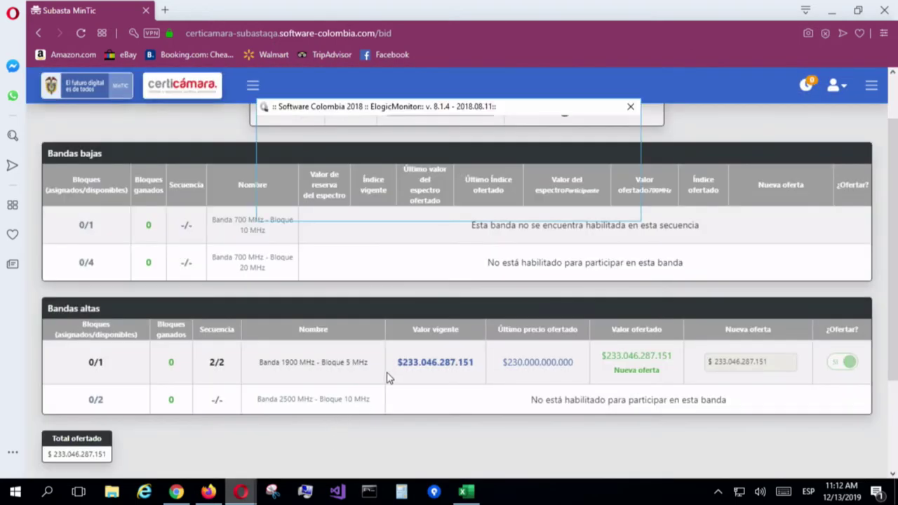
click(470, 174)
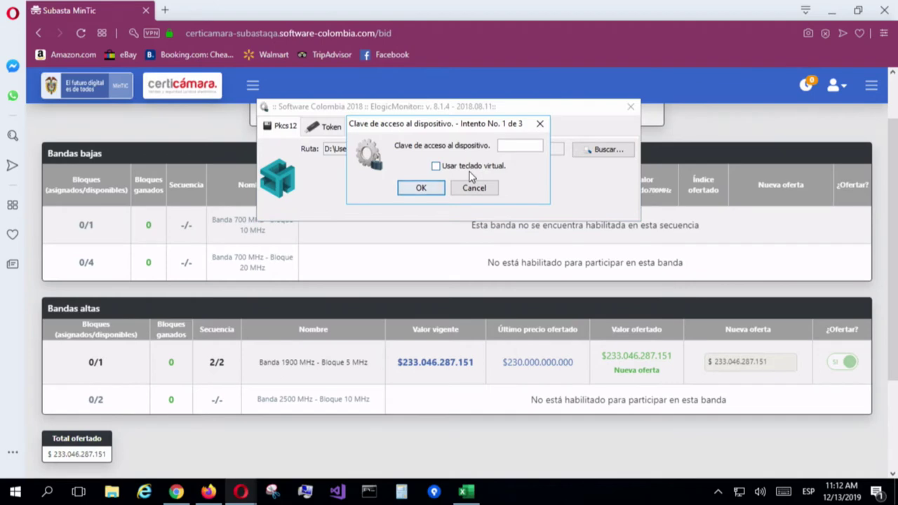
text(**********)
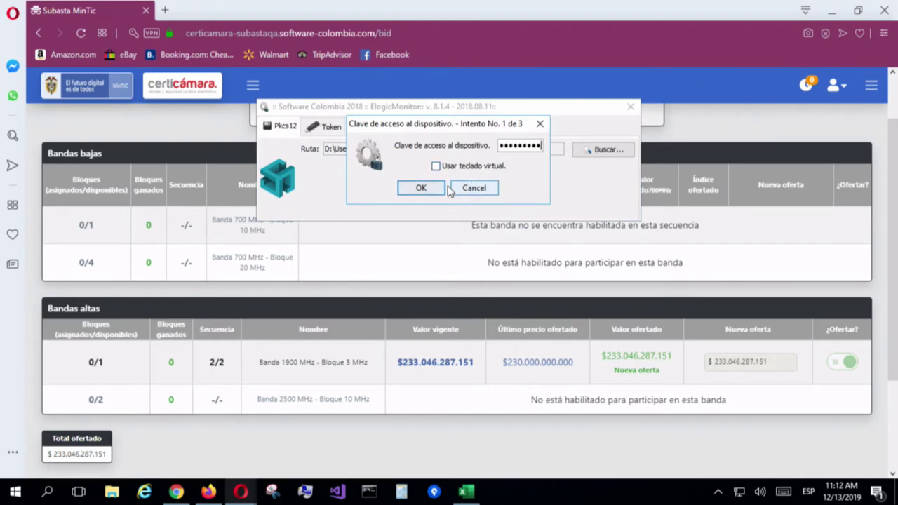
click(424, 188)
click(438, 183)
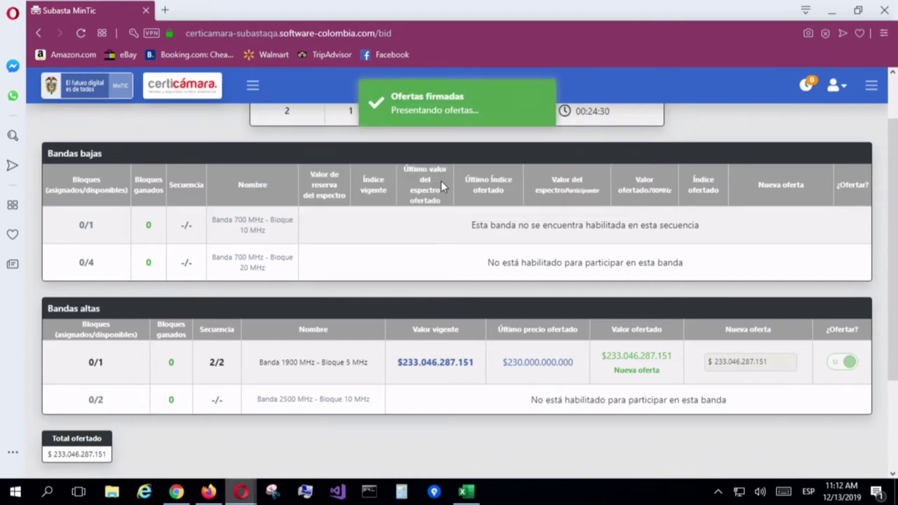
- Switch to the participant session in Chrome and reduce the page zoom until the full low bands table fits
click(176, 491)
scroll(678, 258, up, 3)
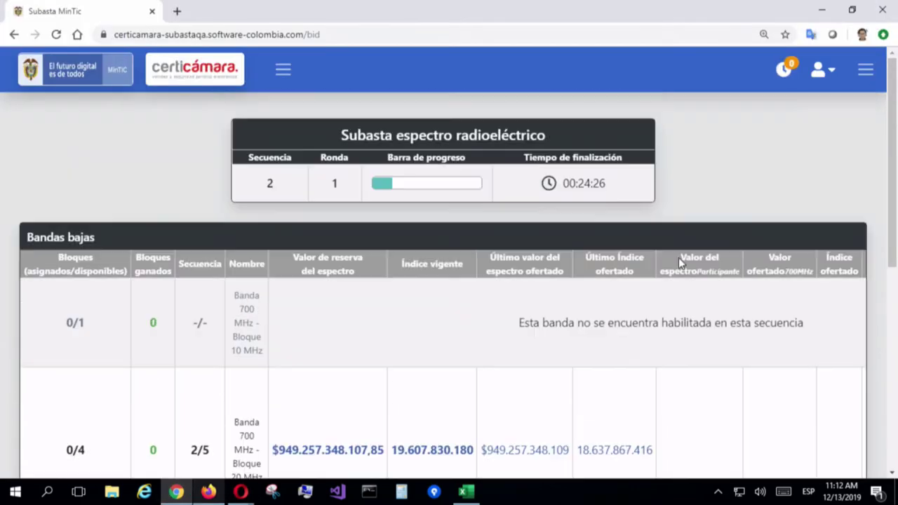
scroll(679, 257, down, 2)
drag(639, 409, 704, 391)
key(ctrl+minus)
key(ctrl+minus)
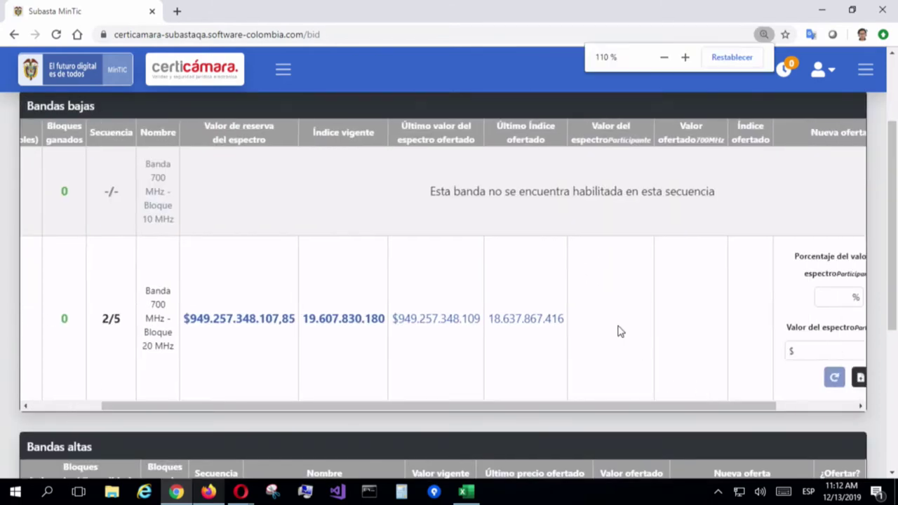
scroll(670, 344, up, 2)
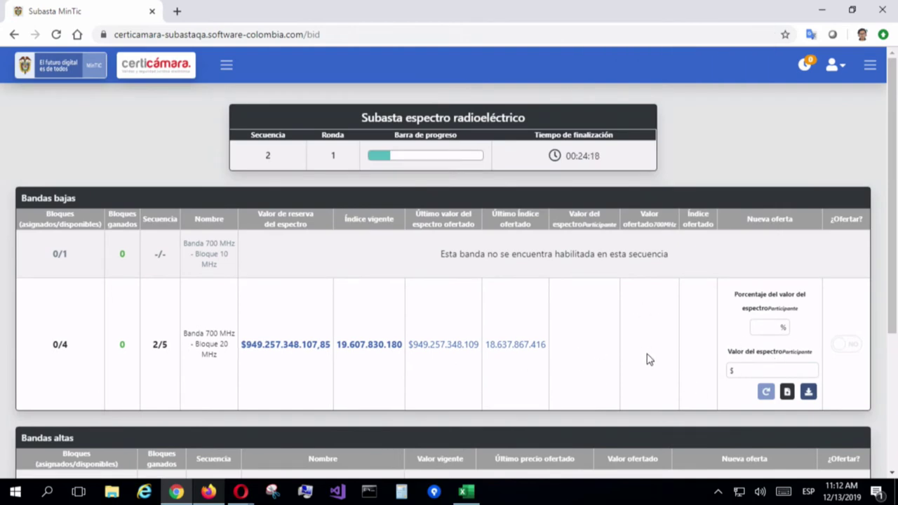
scroll(788, 305, down, 3)
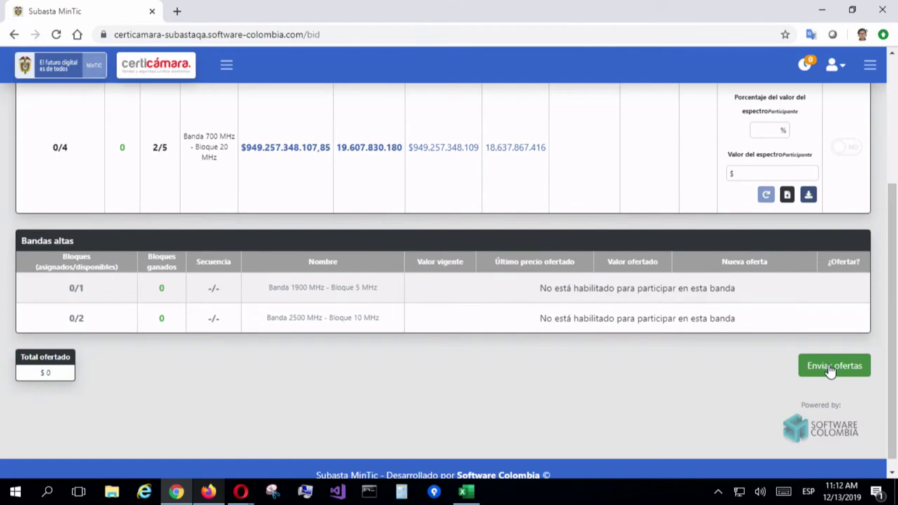
- Submit the 700 MHz, 20 MHz block exit offer without entering values, accepting the declaration and signing with the certificate's access key
click(830, 367)
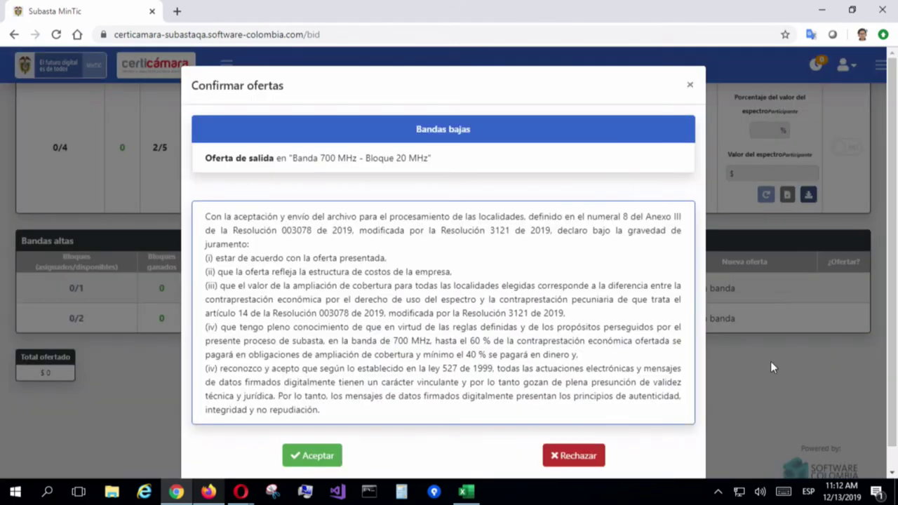
click(312, 460)
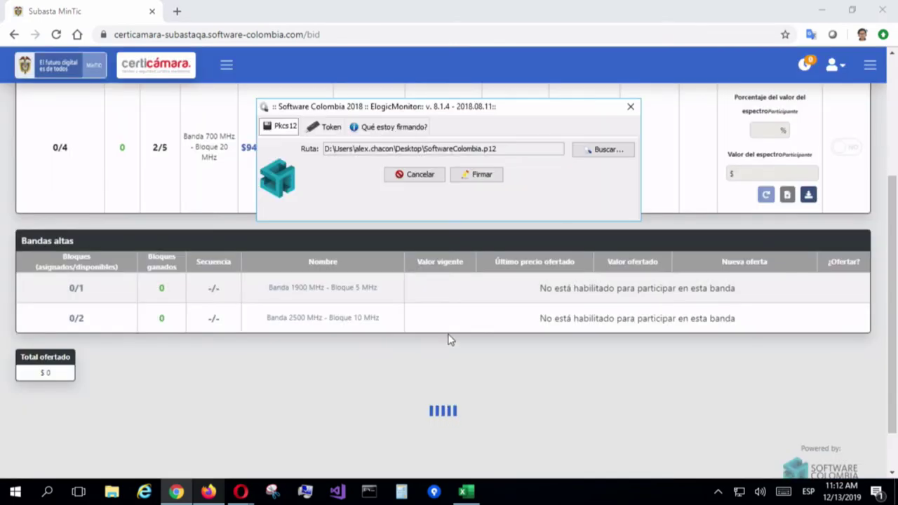
click(491, 181)
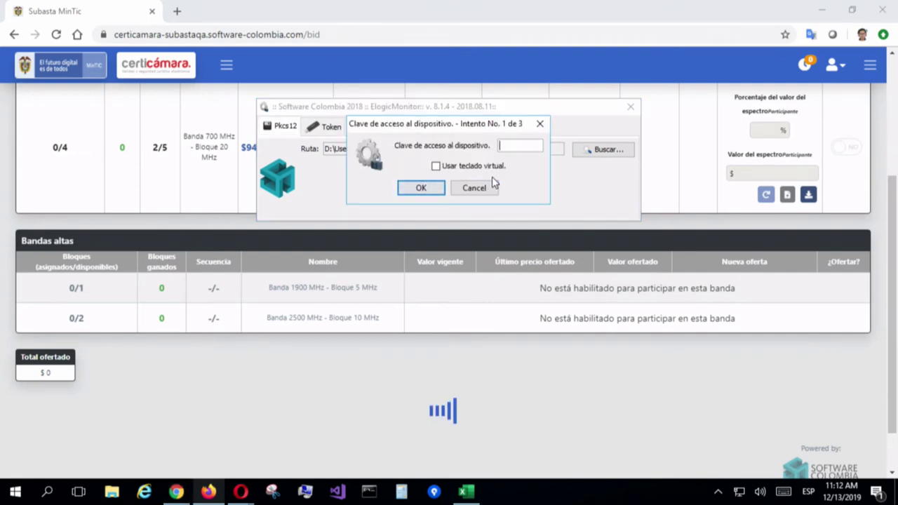
text(11111111)
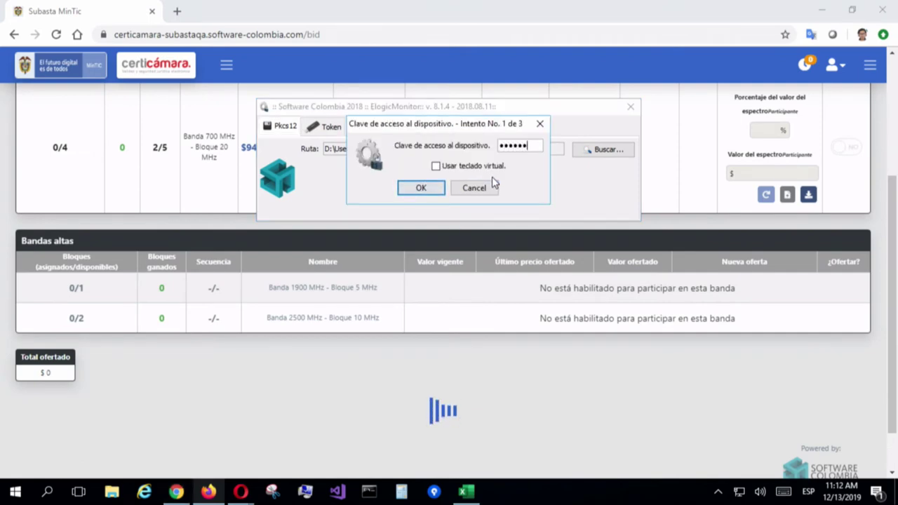
text(1)
click(419, 188)
click(447, 186)
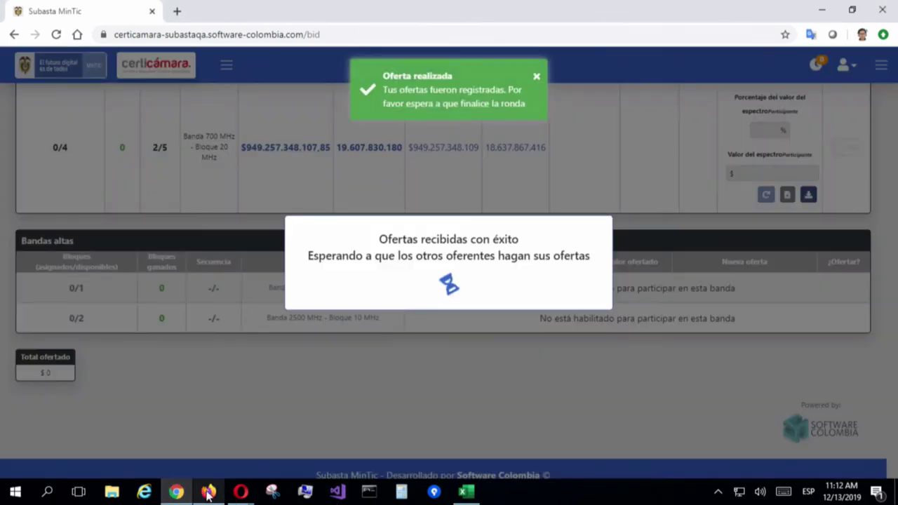
- Switch to the participant session in Firefox to check its status in sequence 2
click(208, 492)
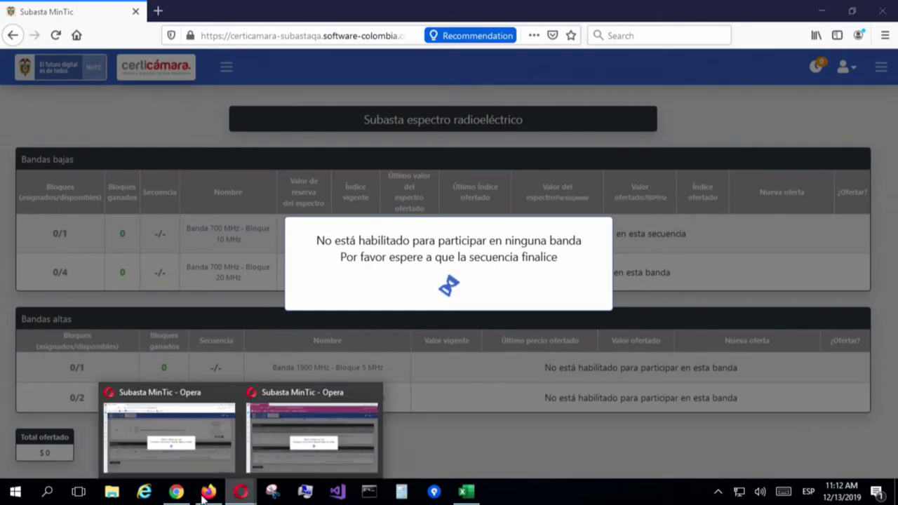
- Check the auction status of the participant sessions in Chrome, Firefox and Opera
click(184, 495)
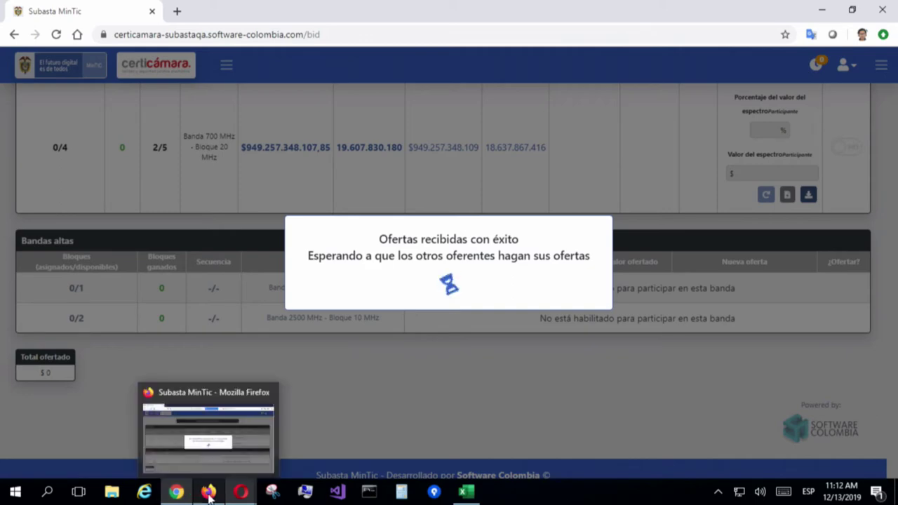
click(209, 493)
click(239, 494)
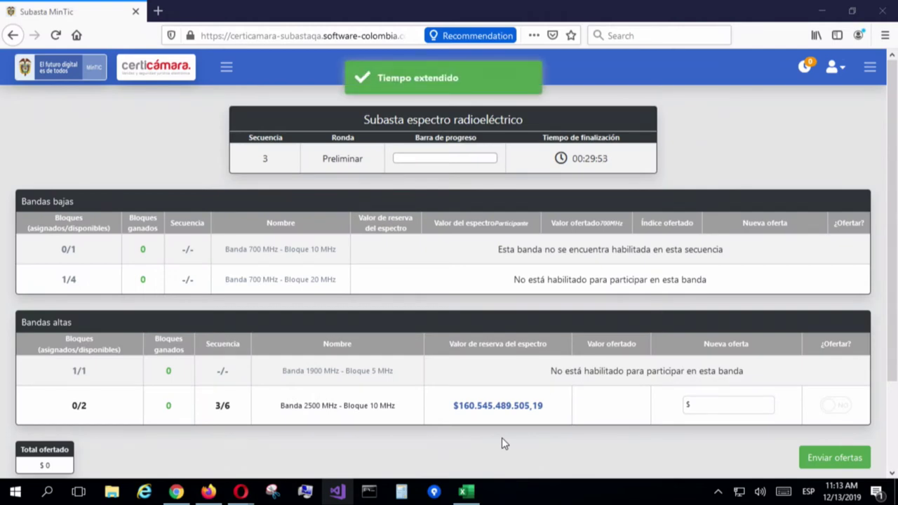
- Switch to the participant session in Chrome and accept the award notification for the 700 MHz, 20 MHz block
click(176, 492)
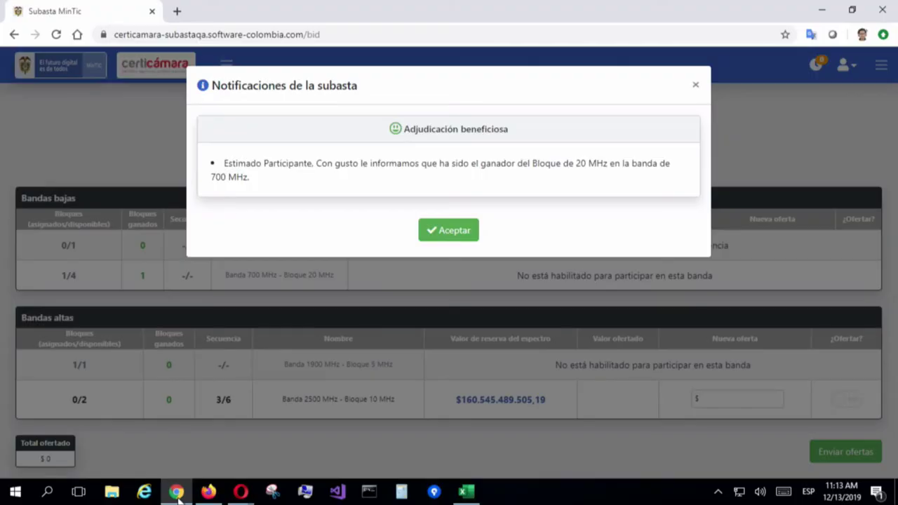
mouse_move(177, 494)
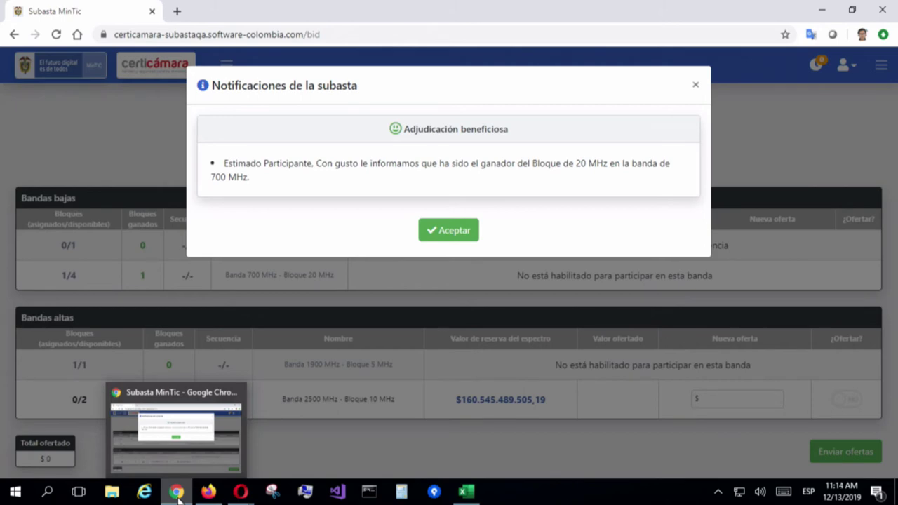
click(452, 228)
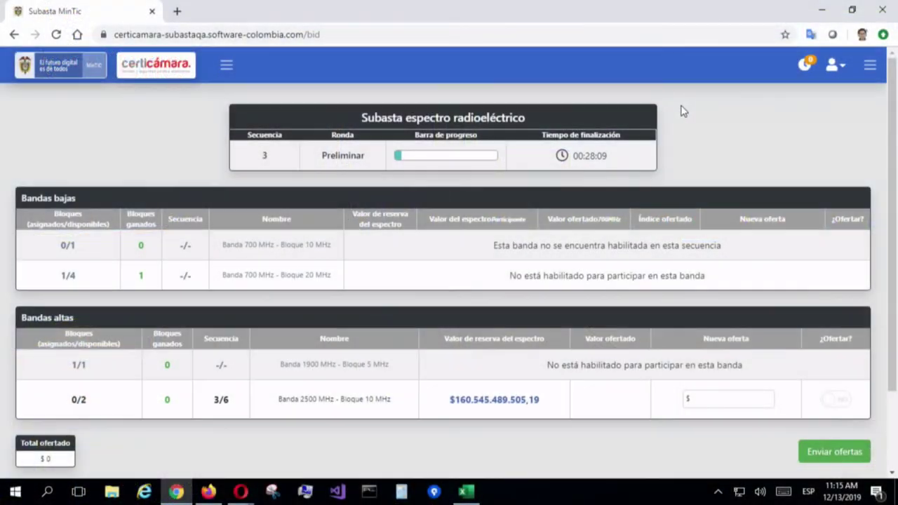
- Withdraw this participant from the auction, accepting the confirmation and signing with the certificate's access key
click(853, 64)
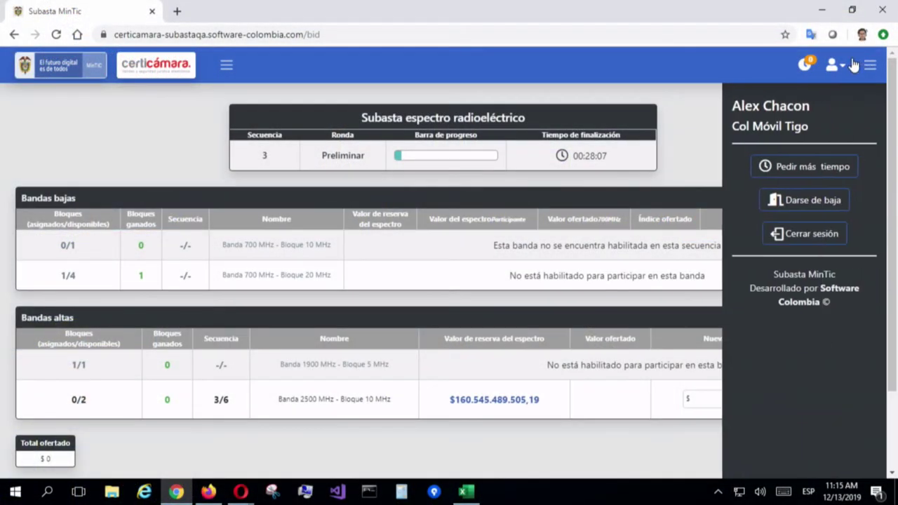
click(834, 201)
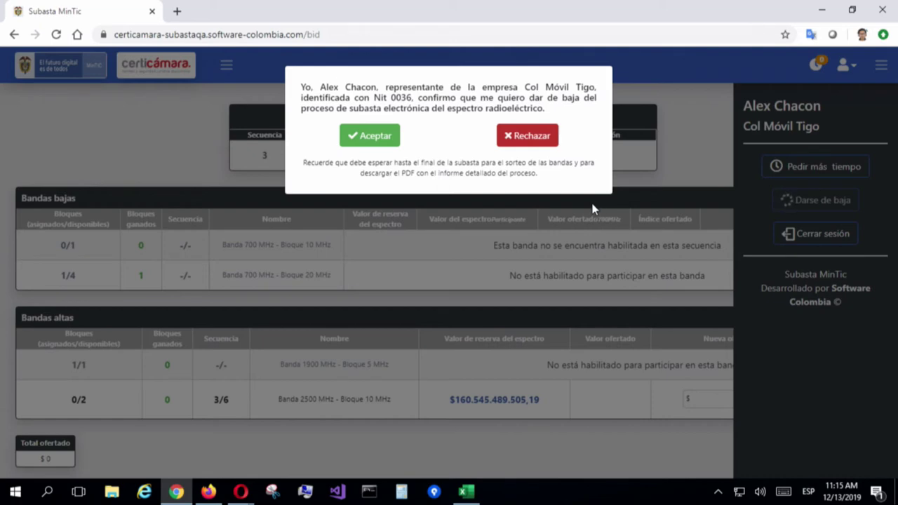
click(370, 136)
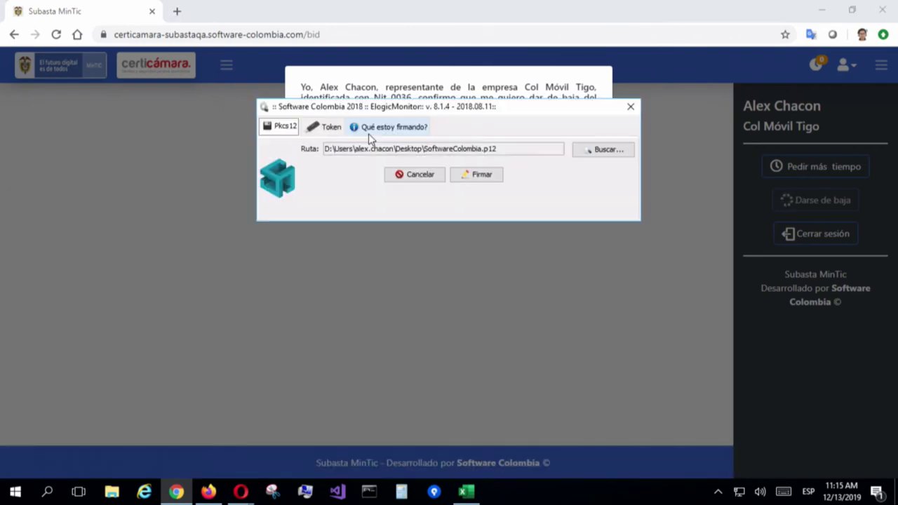
click(468, 175)
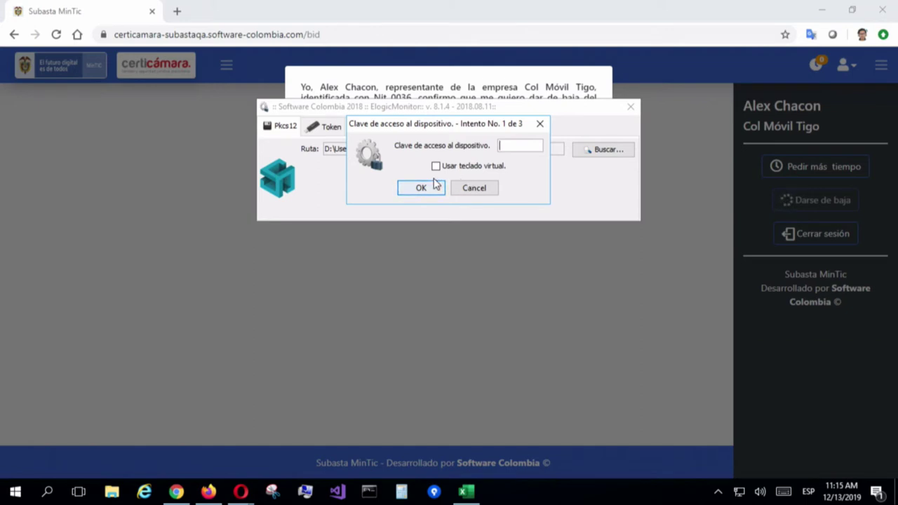
text(*********)
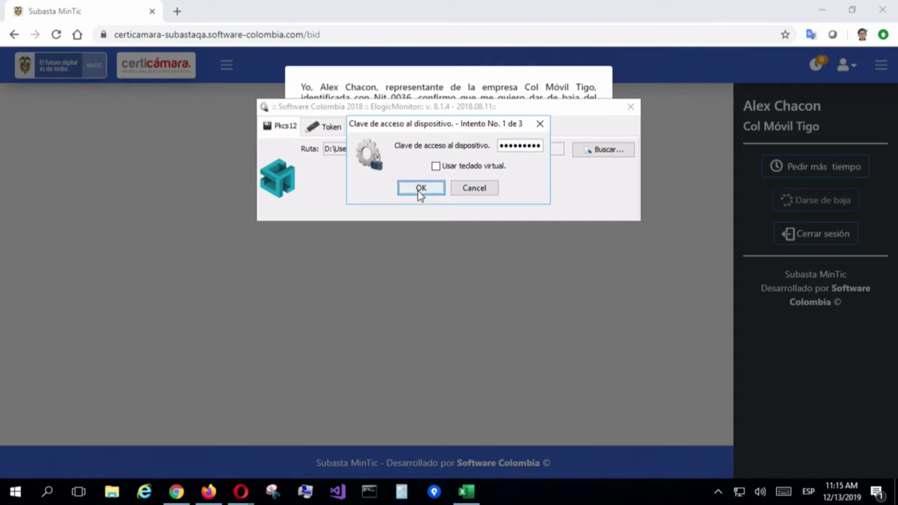
click(419, 189)
click(444, 185)
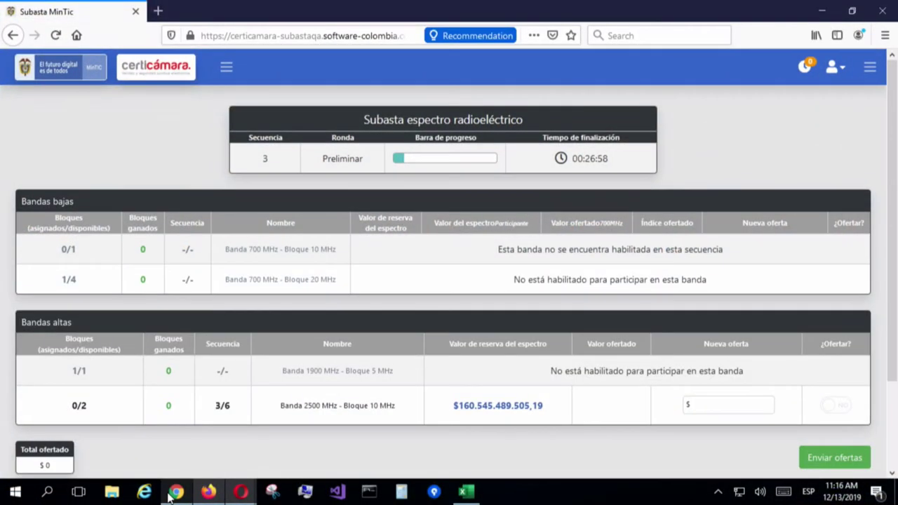
- Check the Chrome session, switch to the participant session in Firefox and enter an offer of 160.600.000.000 for the 2500 MHz, 10 MHz block
click(171, 496)
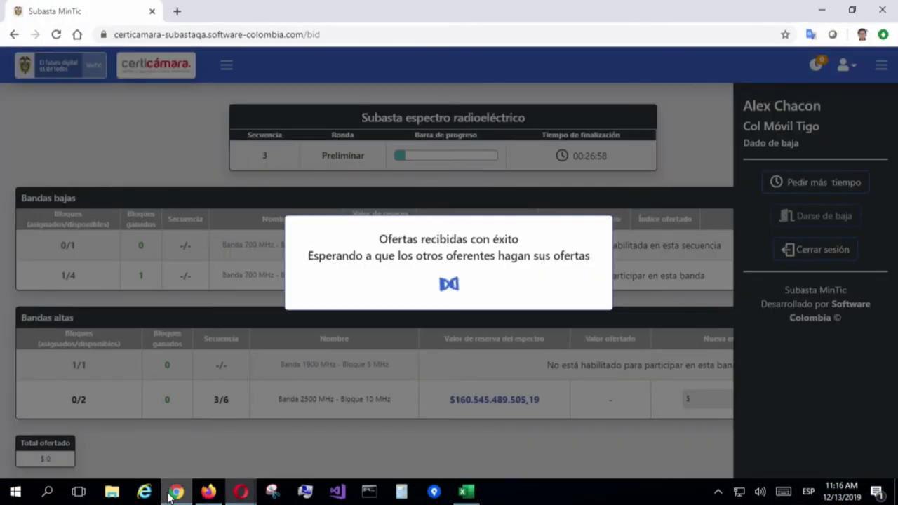
click(208, 492)
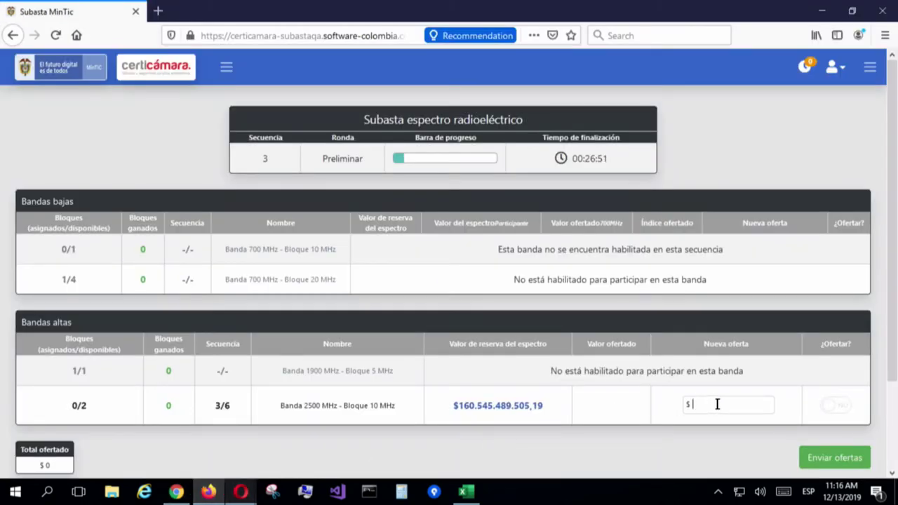
text(160)
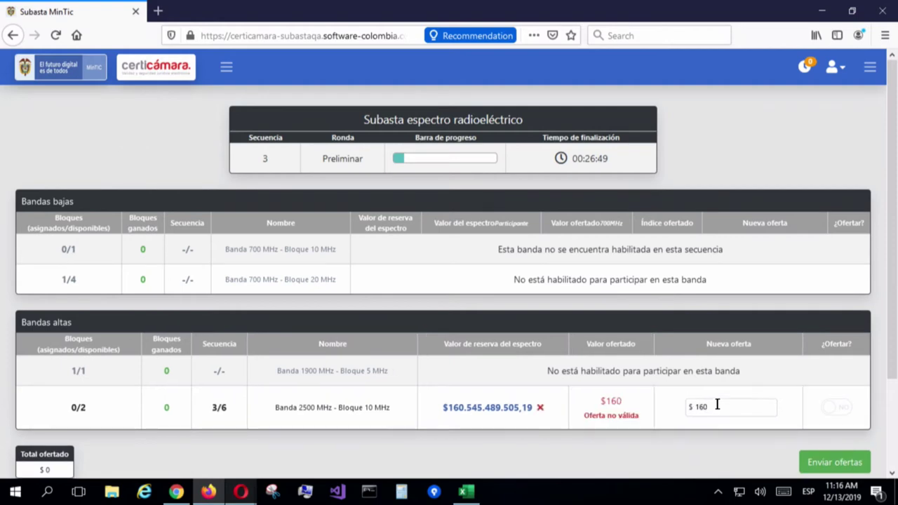
text(.600.000.000)
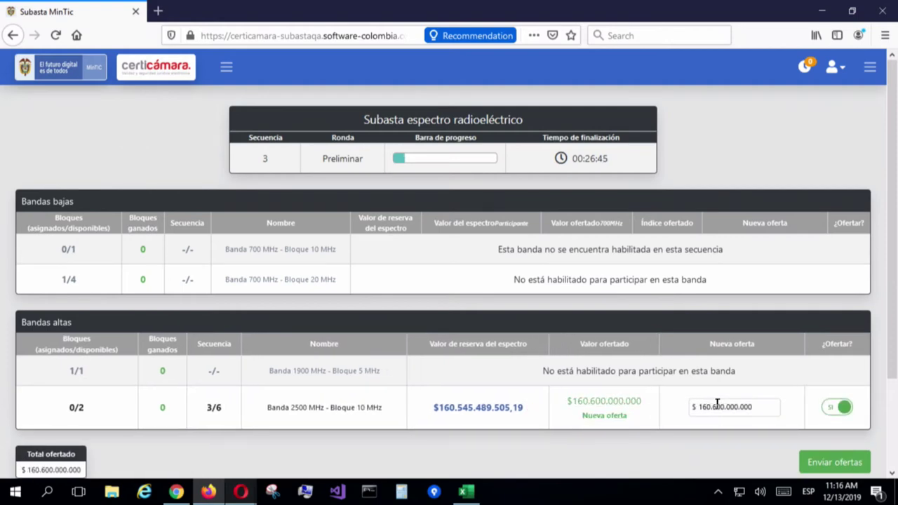
click(837, 470)
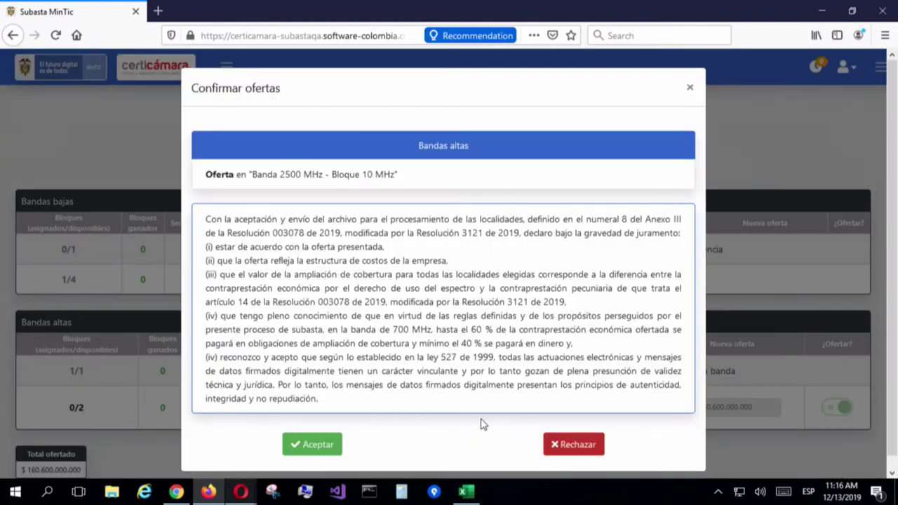
click(309, 444)
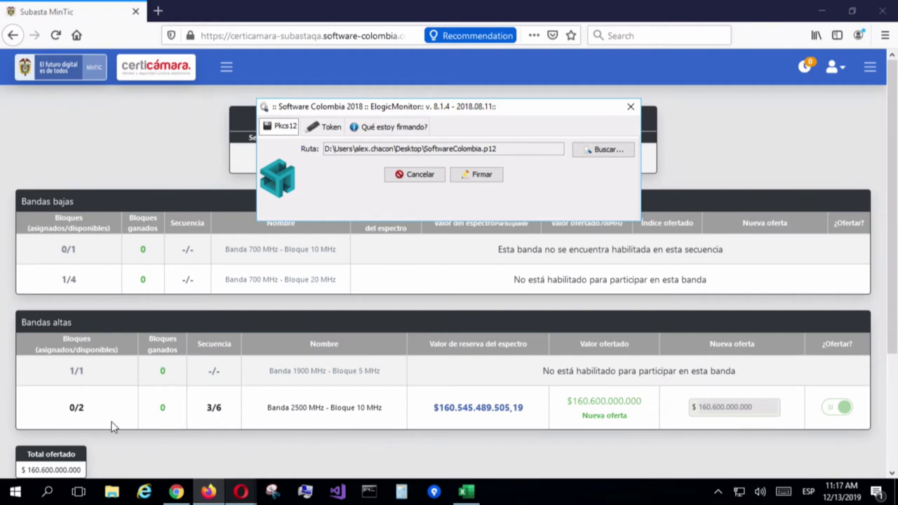
click(407, 177)
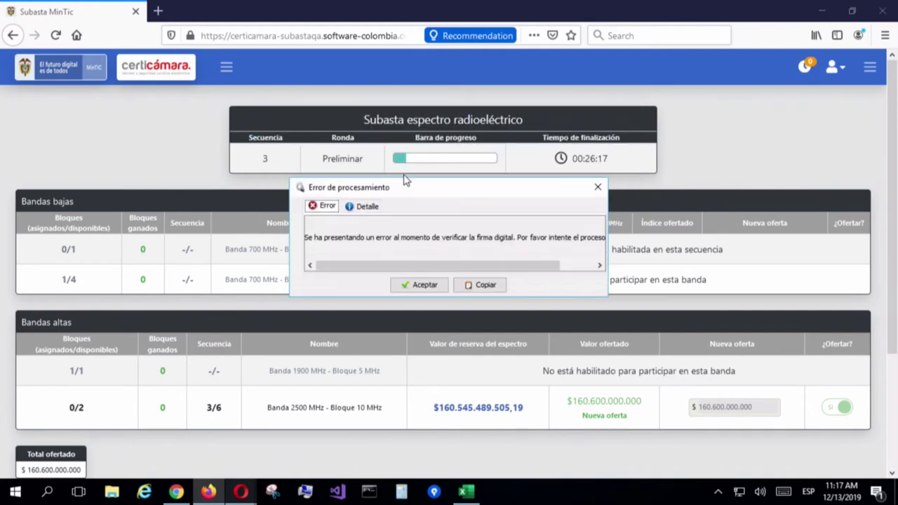
click(441, 286)
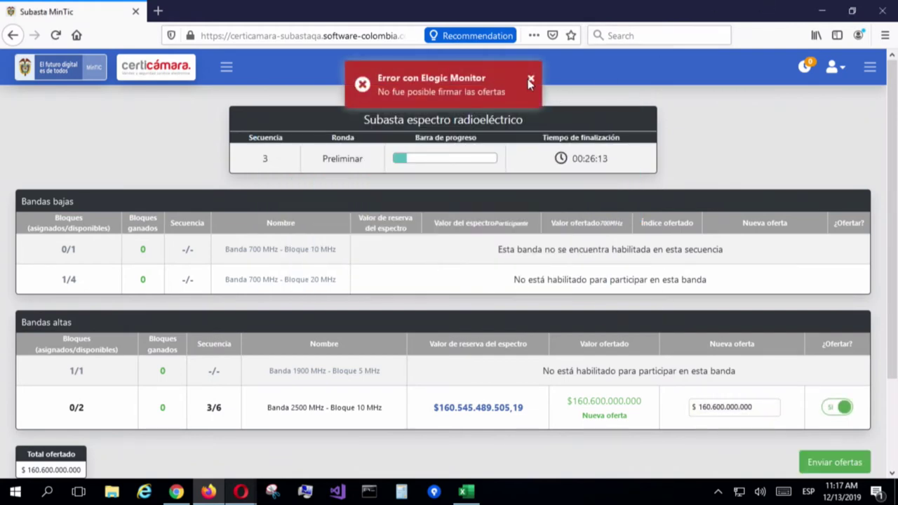
click(531, 79)
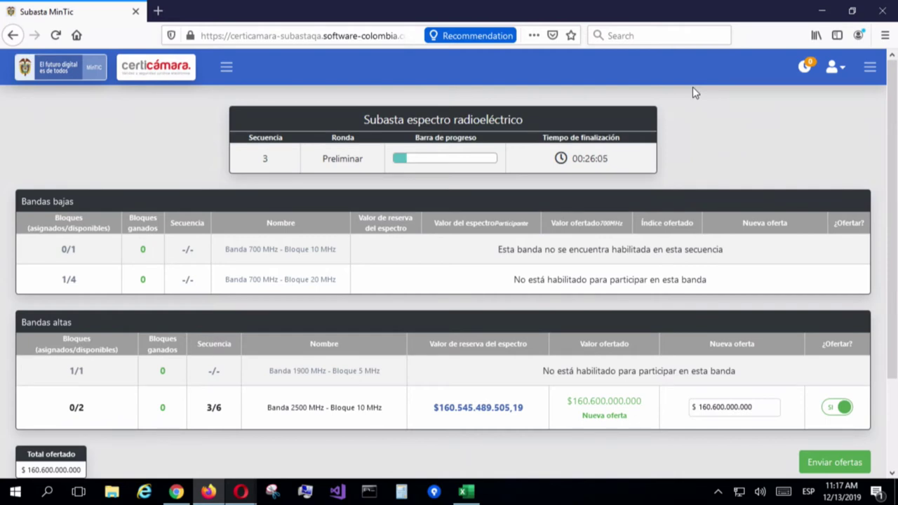
- Submit the 2500 MHz, 10 MHz block offer, accepting the declaration and signing with the certificate's access key
click(806, 467)
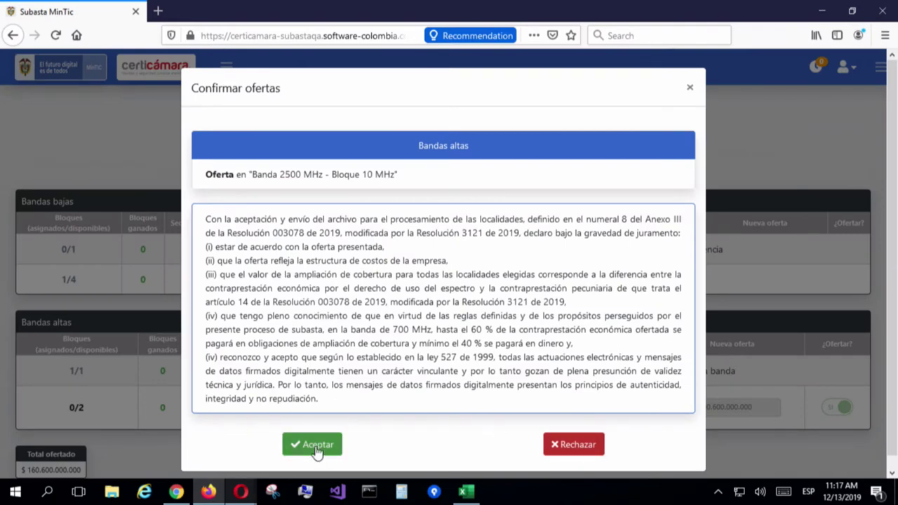
click(315, 447)
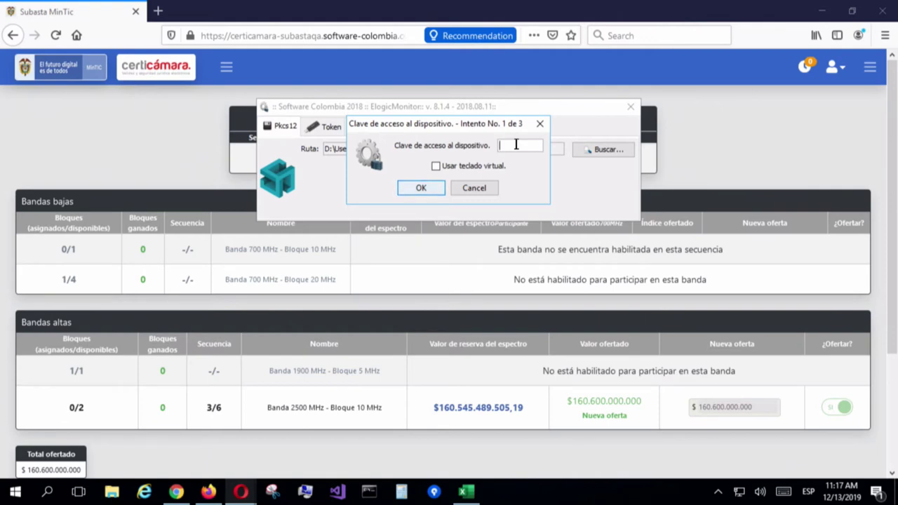
text(********)
click(420, 193)
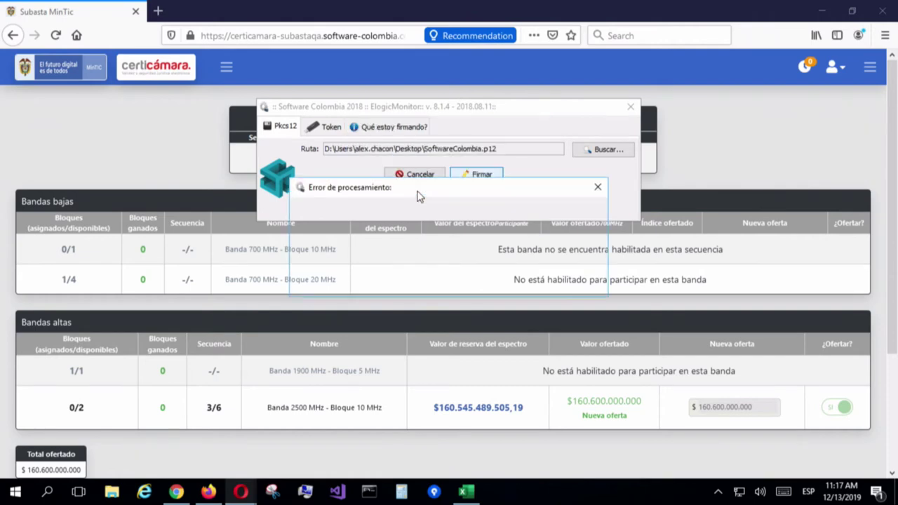
click(403, 286)
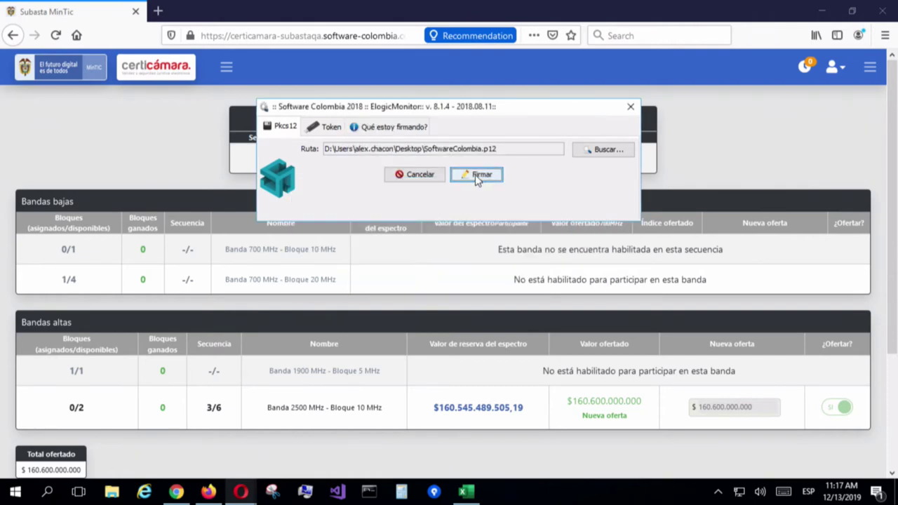
click(475, 175)
text(***)
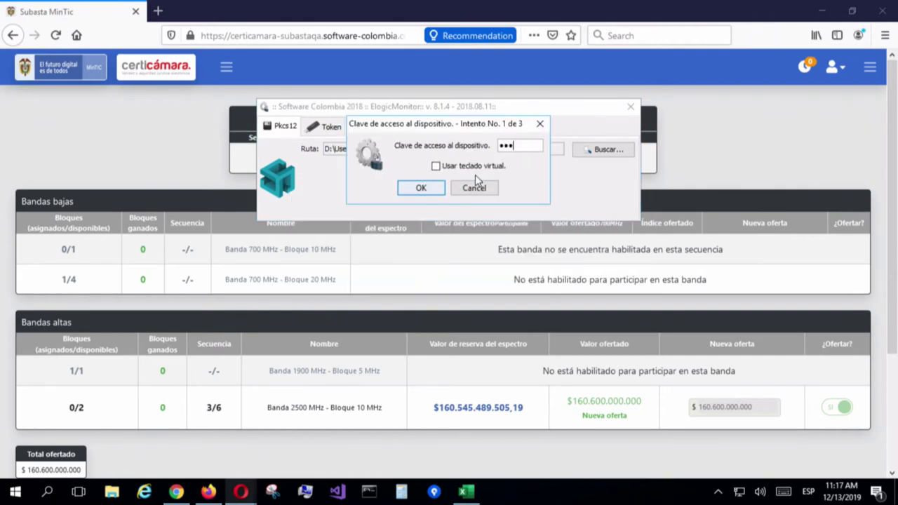
text(*******)
click(420, 188)
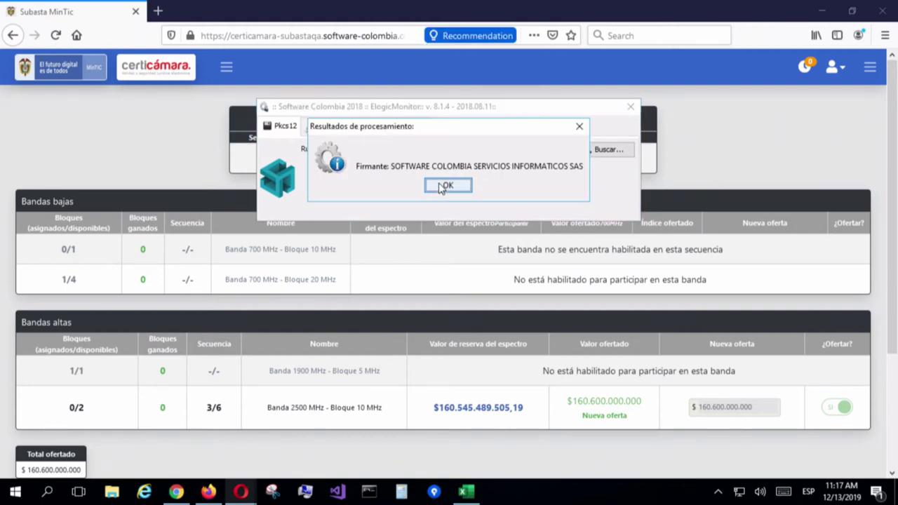
click(446, 186)
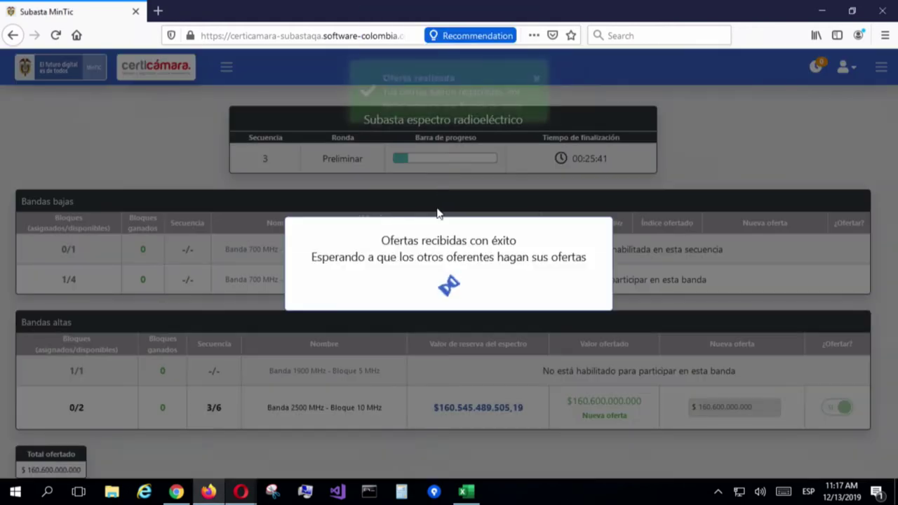
- Switch to the second participant session in Opera and download the current localities file for the 700 MHz, 20 MHz block, closing the Downloads folder
mouse_move(241, 491)
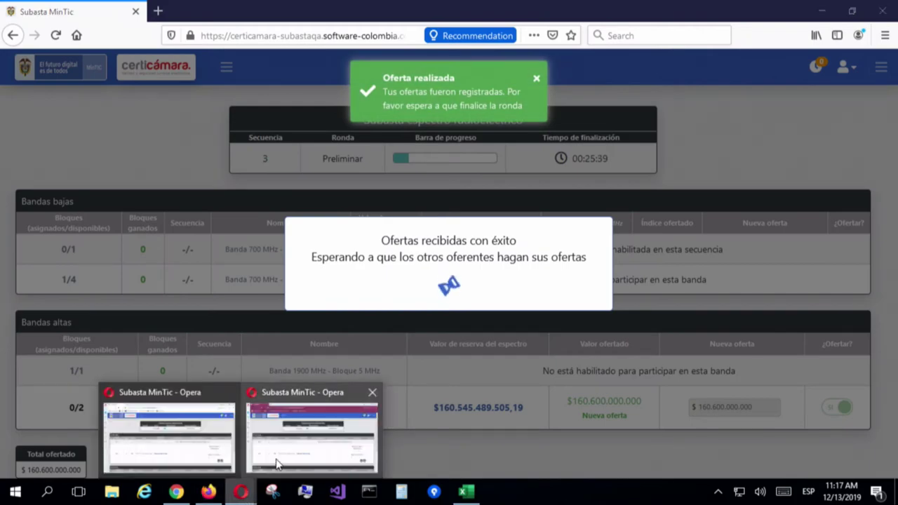
click(311, 435)
scroll(473, 375, down, 3)
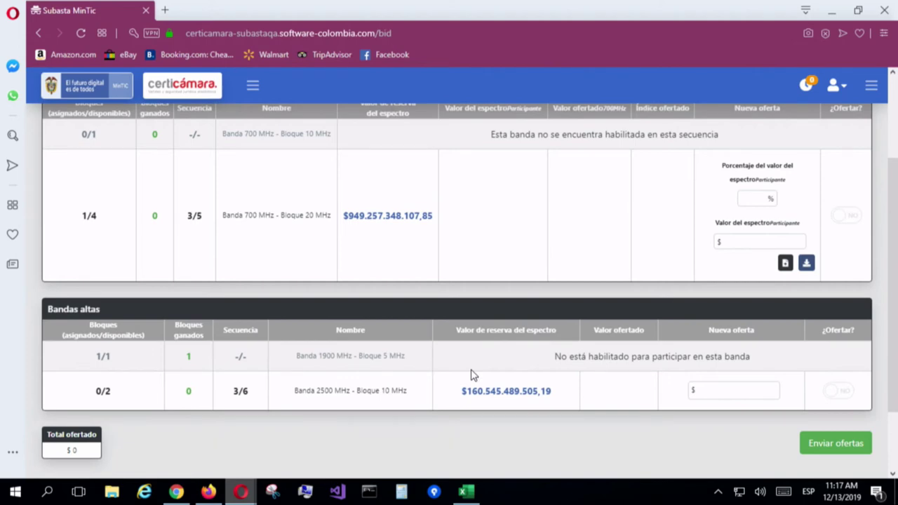
scroll(534, 431, up, 3)
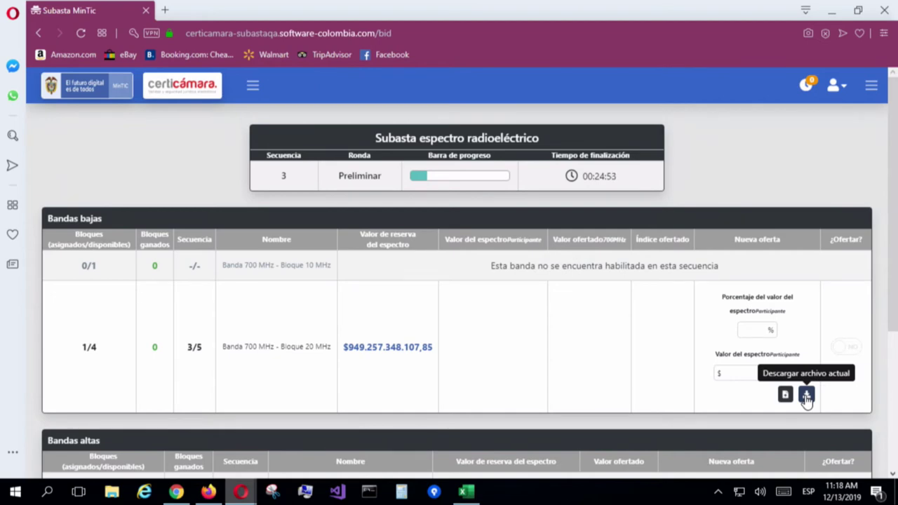
click(806, 396)
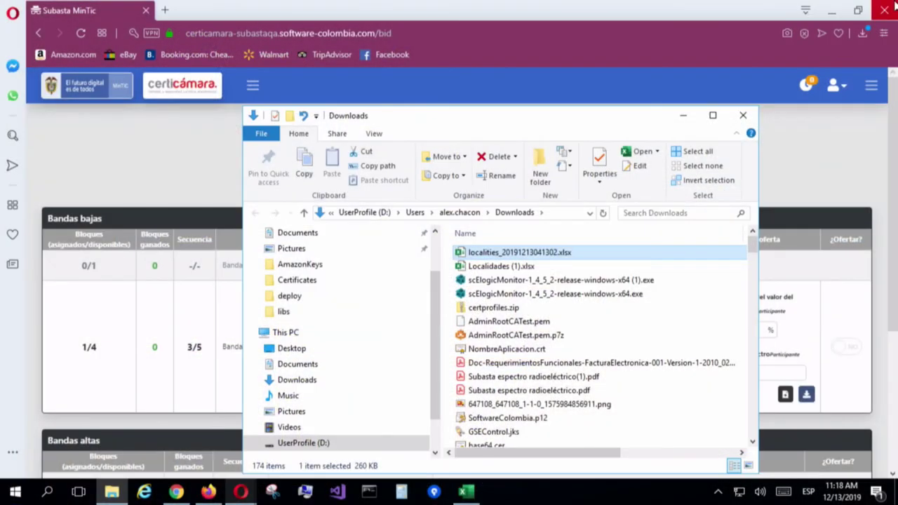
click(743, 115)
- Submit no offer for the 700 MHz, 20 MHz and 2500 MHz, 10 MHz blocks, accepting the declaration and starting the signature with the SoftwareColombia.p12 certificate
scroll(684, 320, down, 3)
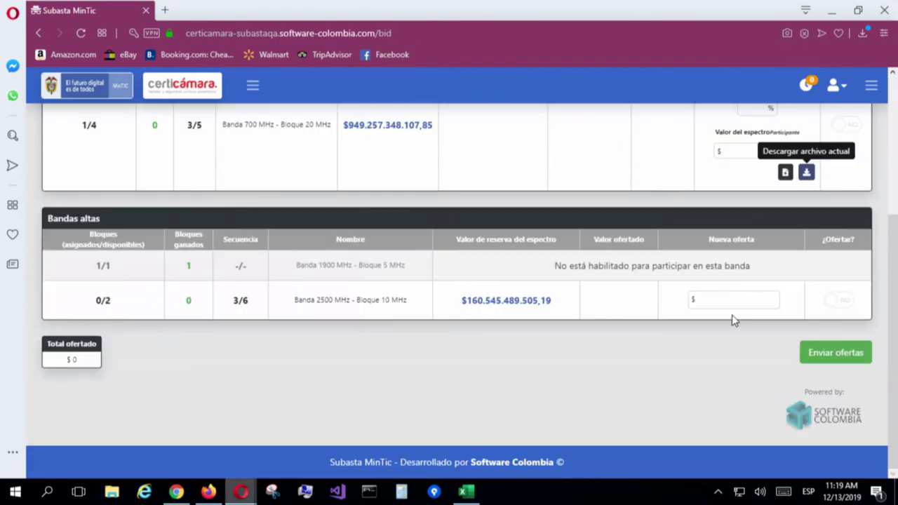
scroll(740, 294, up, 1)
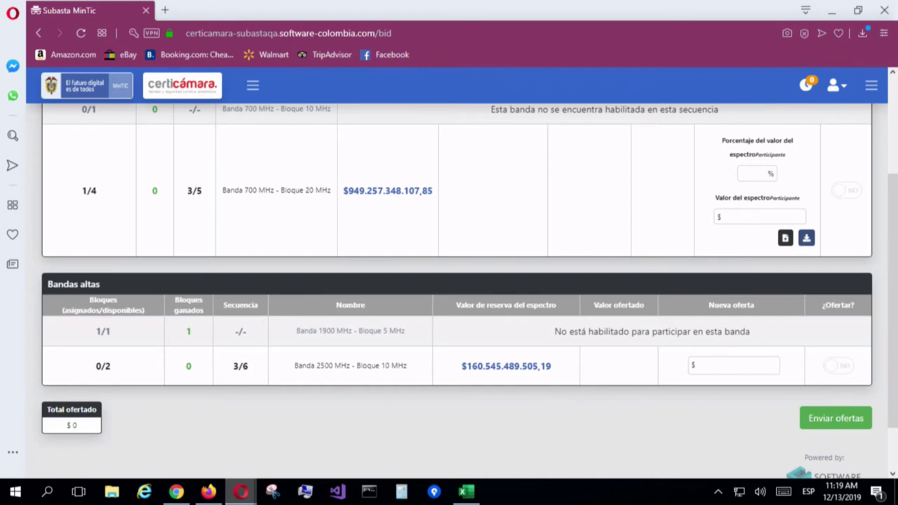
click(806, 419)
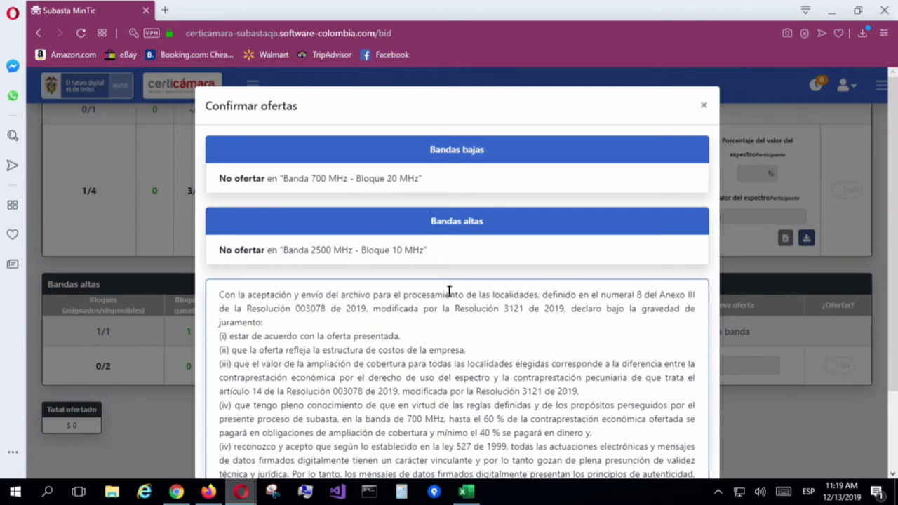
scroll(460, 285, down, 3)
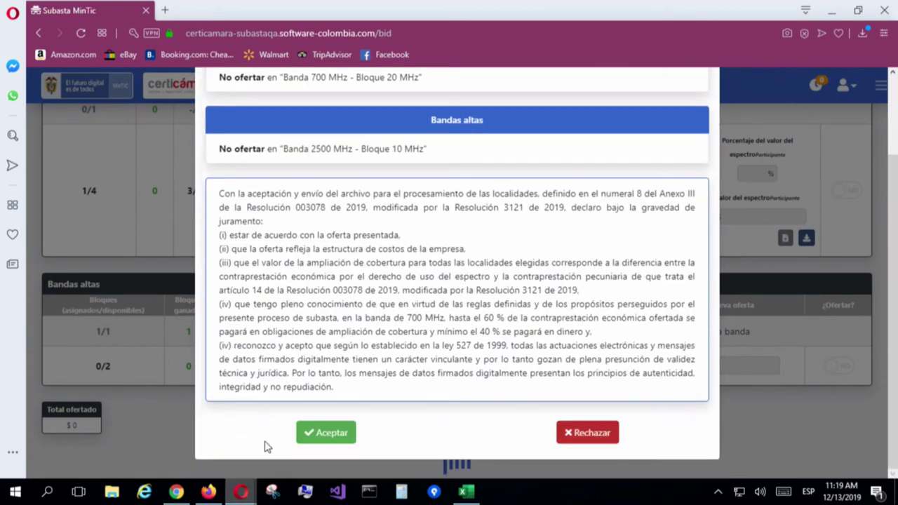
click(325, 433)
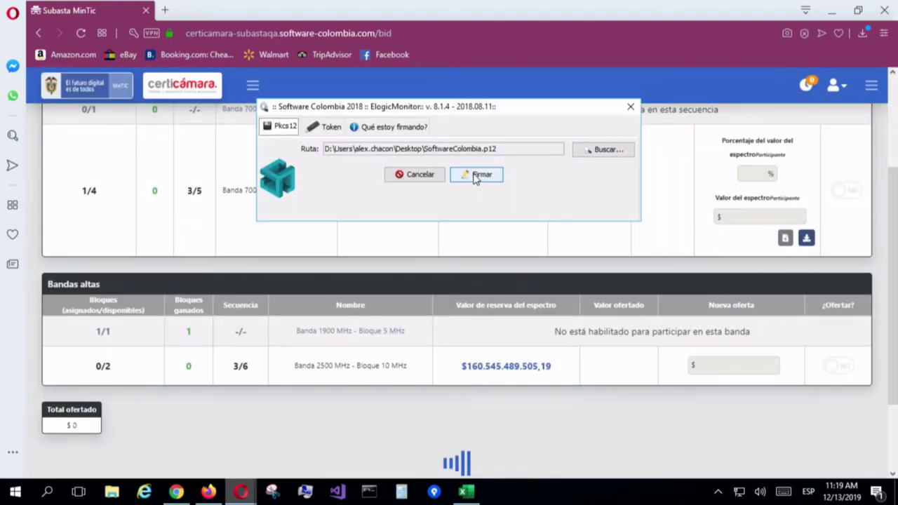
click(476, 175)
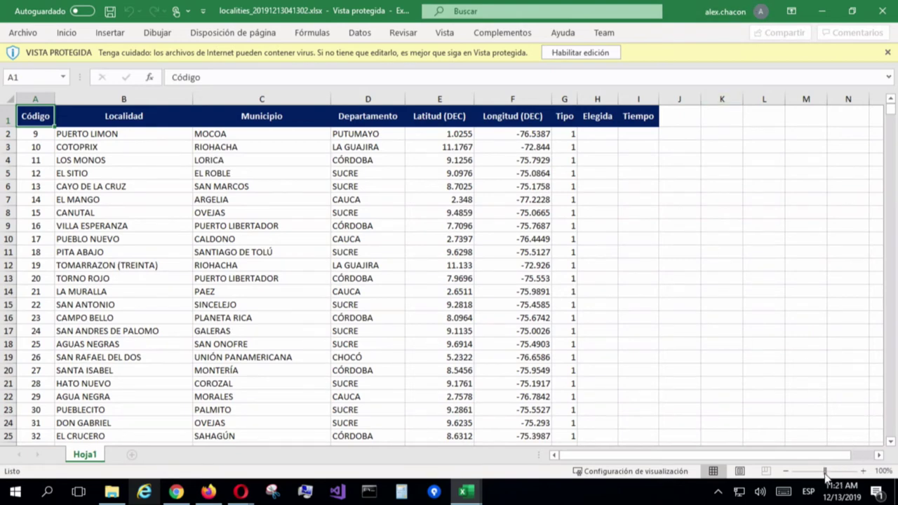
- Examine the Elegida and Tiempo columns in the downloaded localities workbook and in Localidades (1).xlsx
mouse_move(834, 475)
mouse_down()
mouse_move(815, 473)
mouse_move(842, 474)
mouse_up()
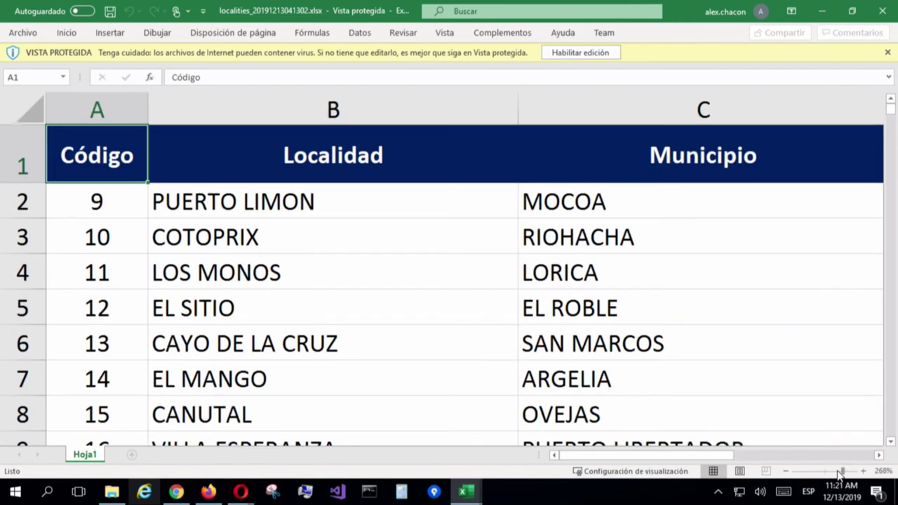
drag(716, 456, 833, 457)
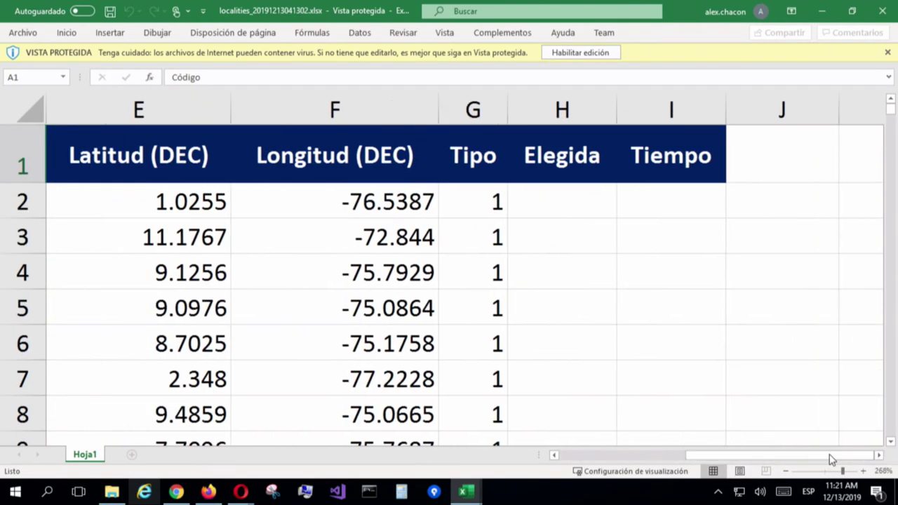
mouse_move(465, 491)
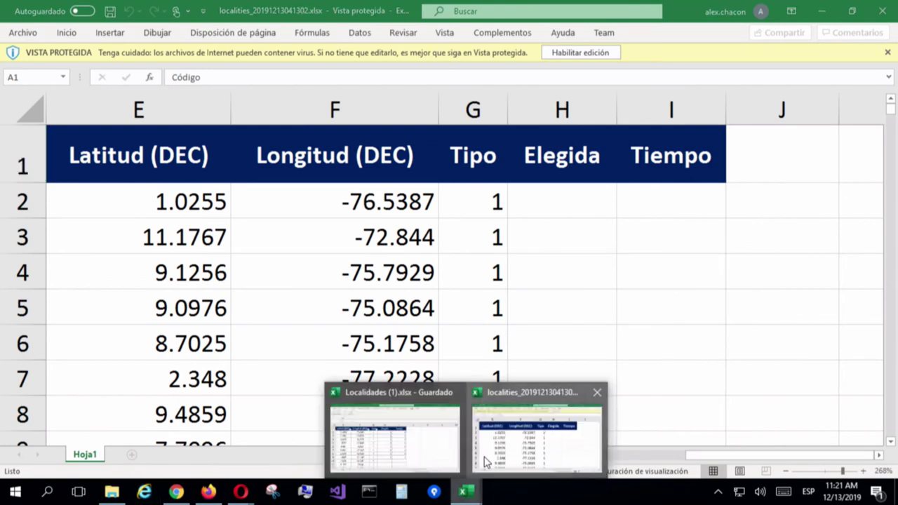
click(428, 445)
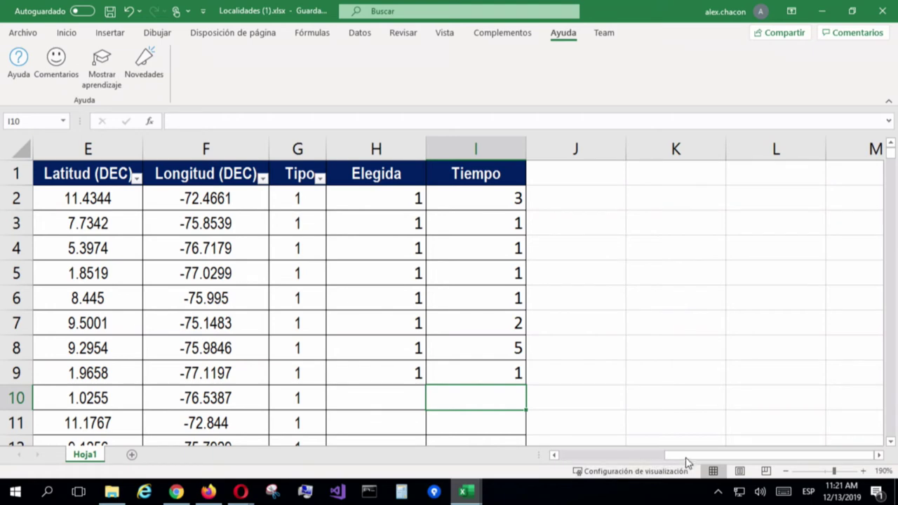
- Compare the locality codes and rows of Localidades (1).xlsx with those of the downloaded localities workbook
drag(691, 455, 564, 457)
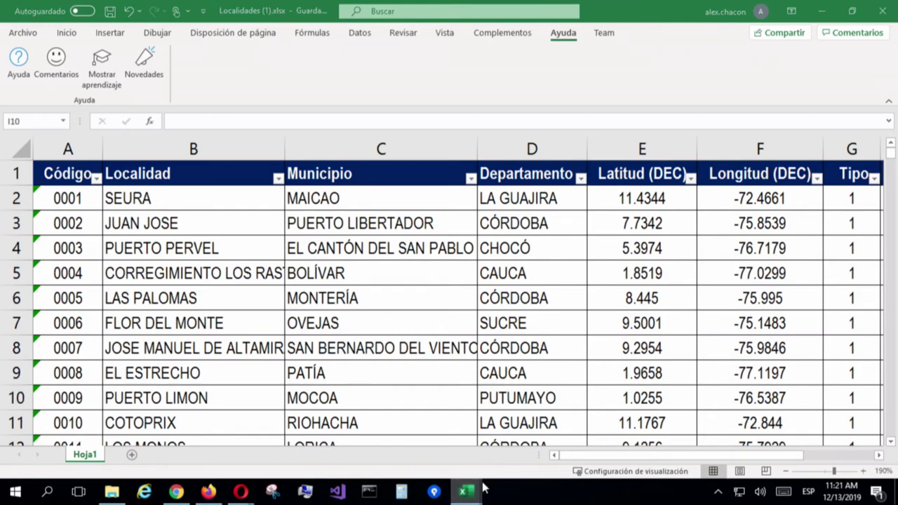
mouse_move(465, 490)
click(531, 461)
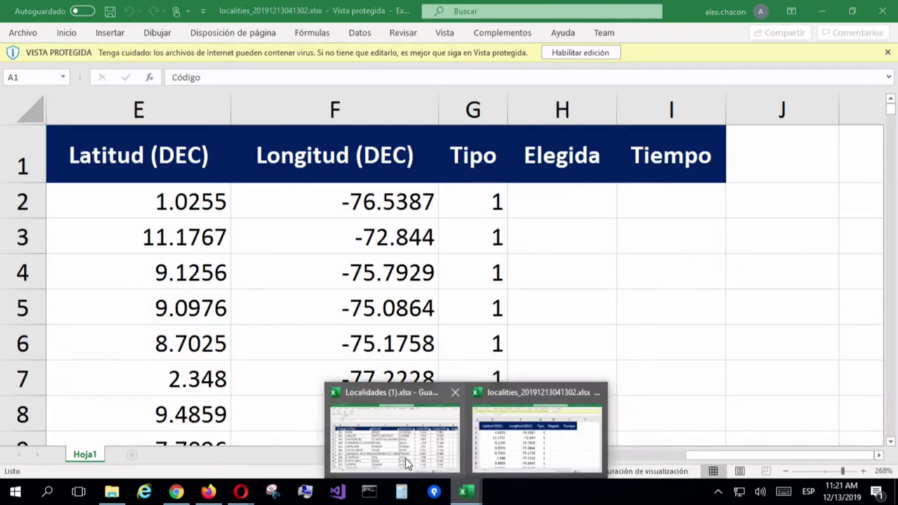
click(406, 462)
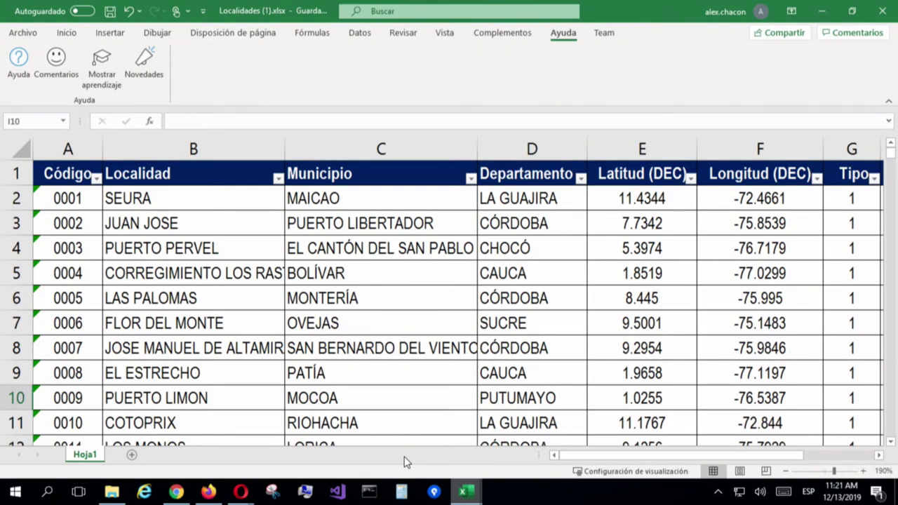
mouse_move(474, 491)
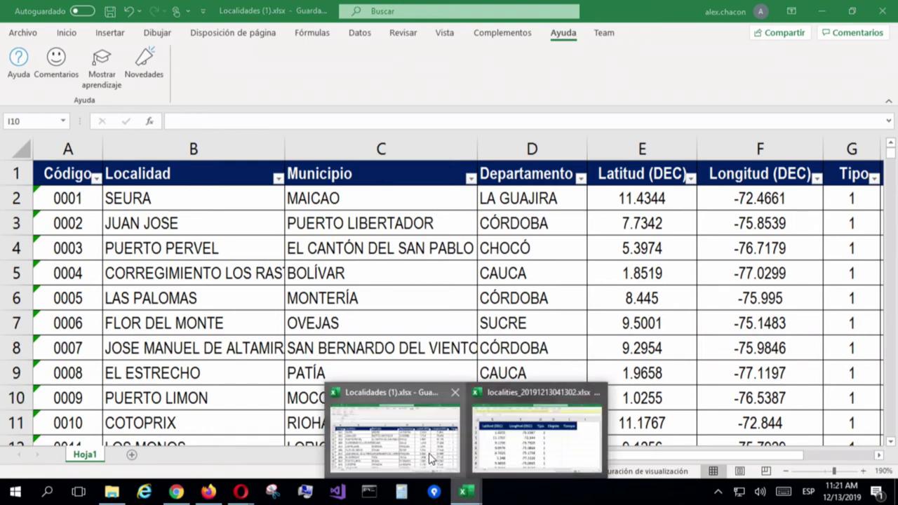
click(511, 454)
click(576, 458)
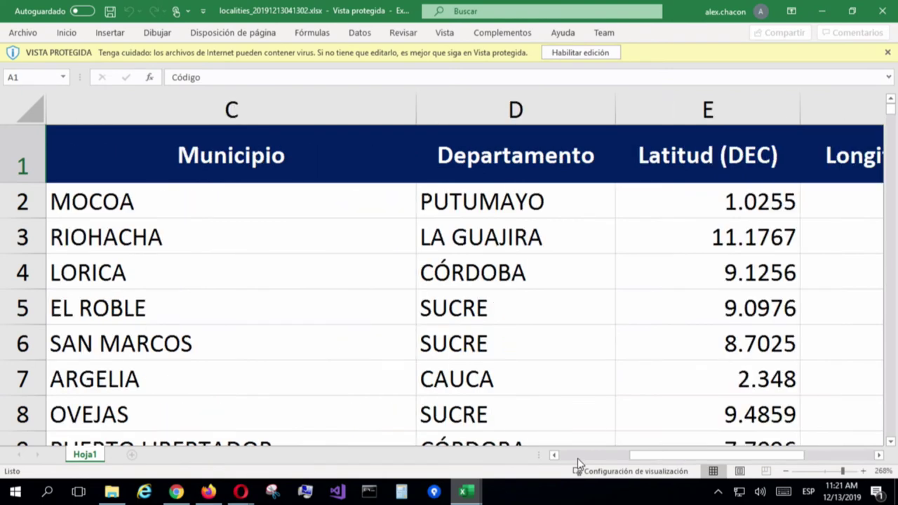
click(578, 458)
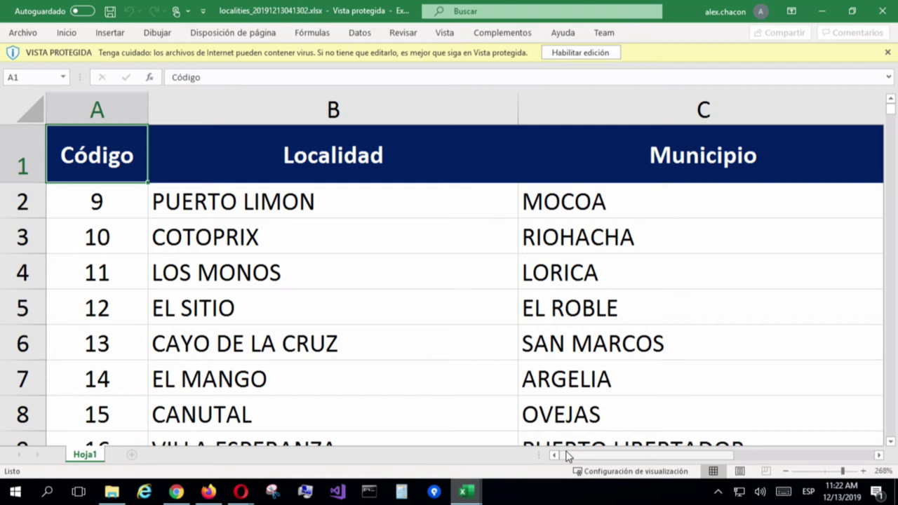
- Enable editing in the downloaded localities workbook and close both workbooks and the Downloads folder
click(580, 53)
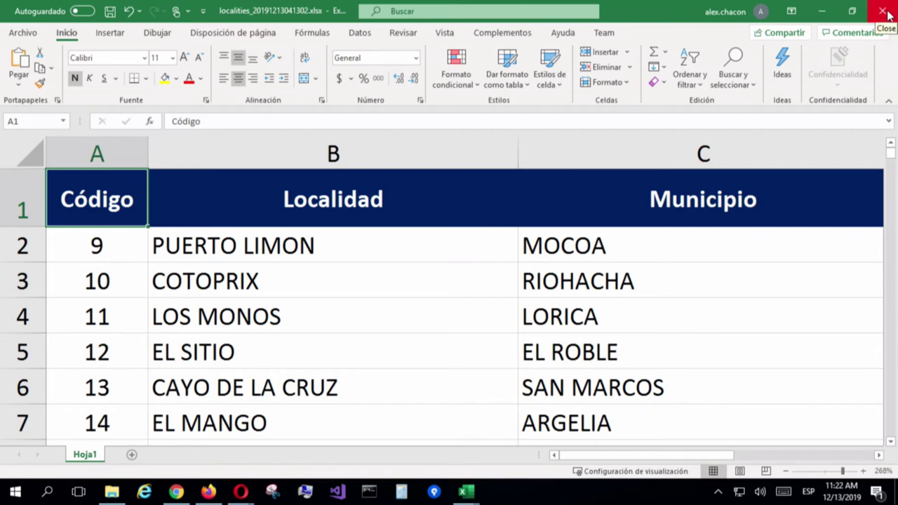
click(885, 11)
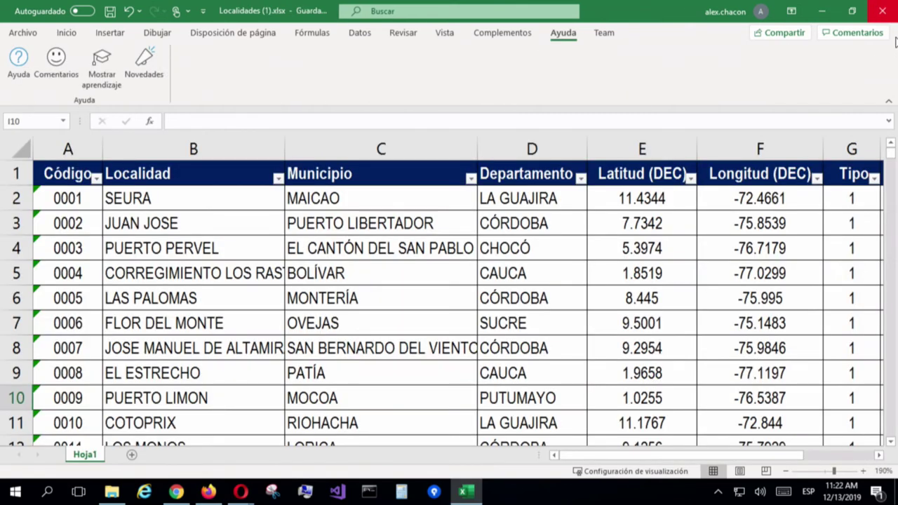
click(883, 12)
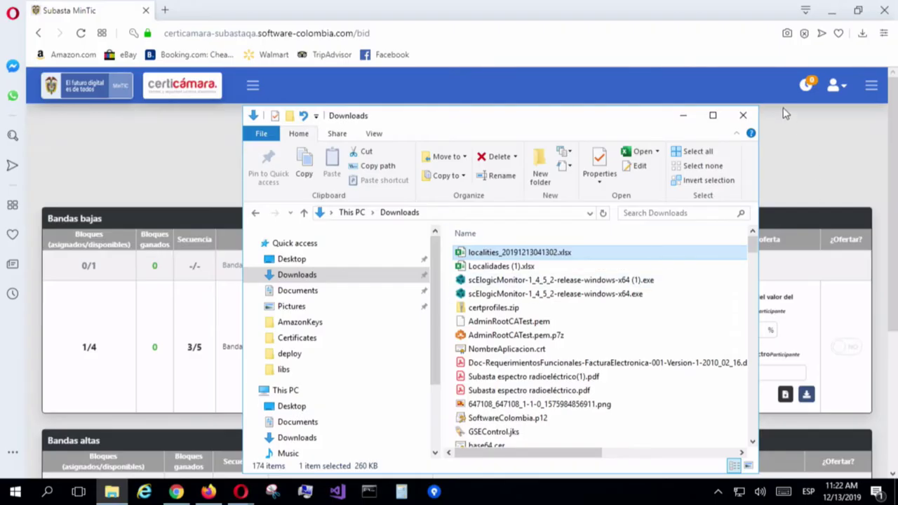
click(753, 112)
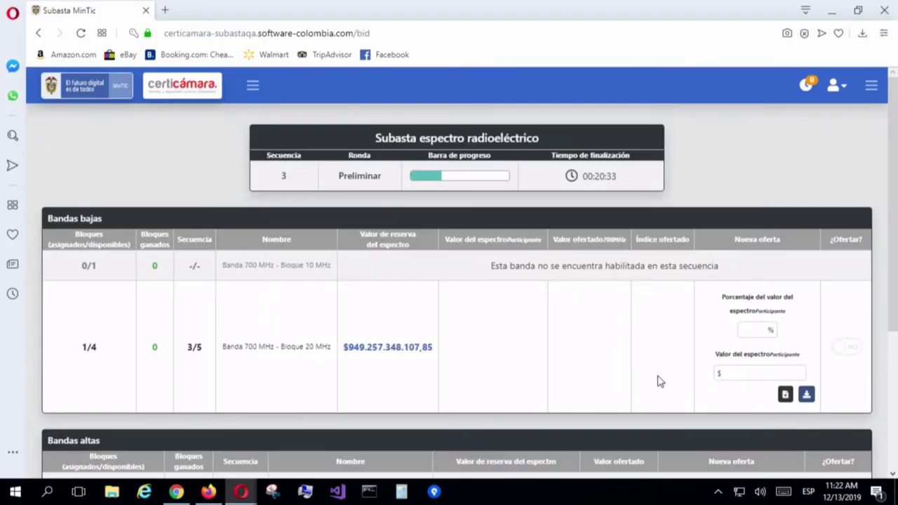
- Enter a spectrum value of 950.000.000.000 for the 700 MHz, 20 MHz block and try a percentage of 100
click(737, 373)
text(950.)
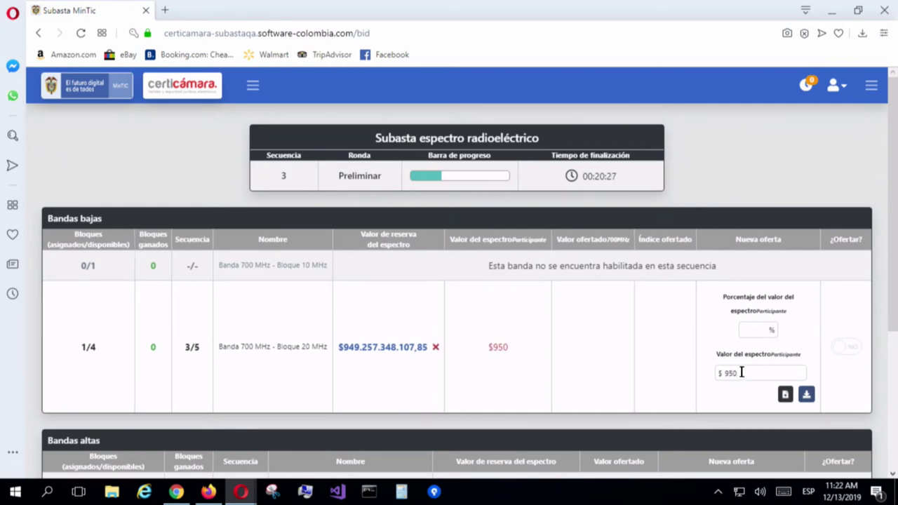
text(000.000.000)
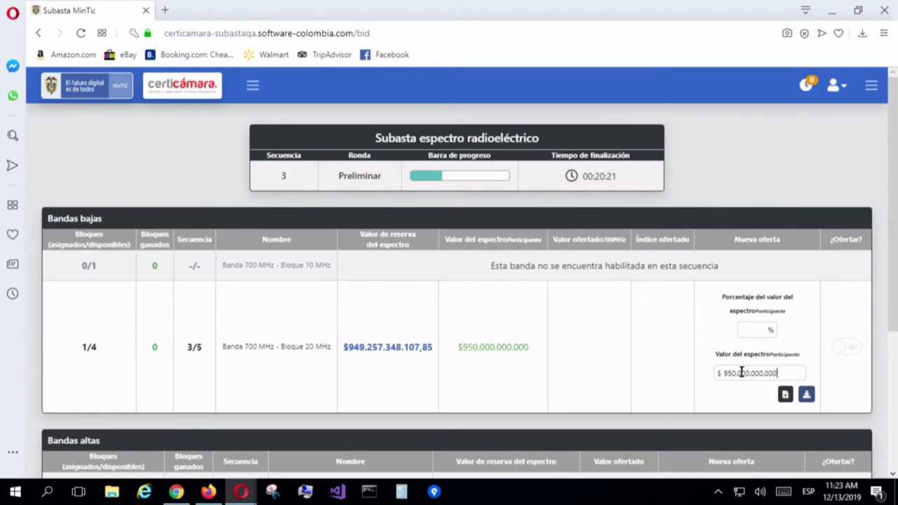
click(746, 330)
text(100)
- Open the offer confirmation, review its declaration and reject it
scroll(778, 391, down, 3)
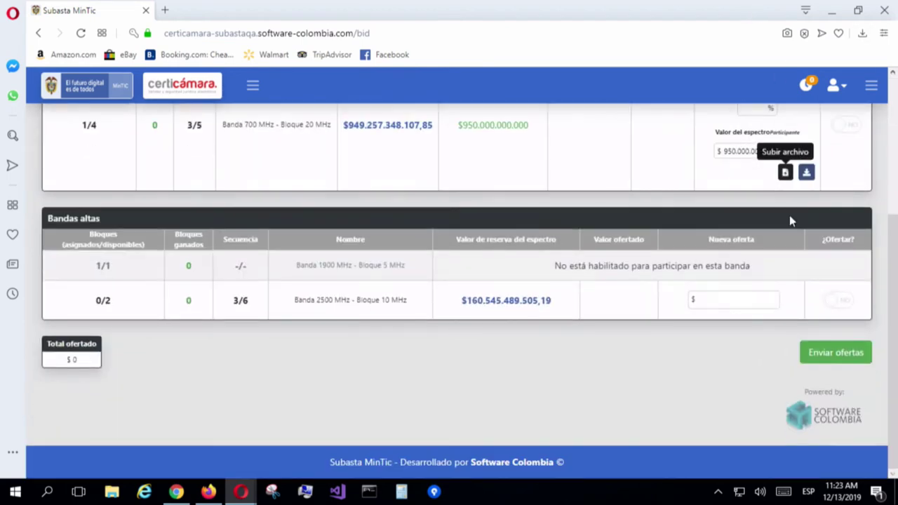
click(821, 354)
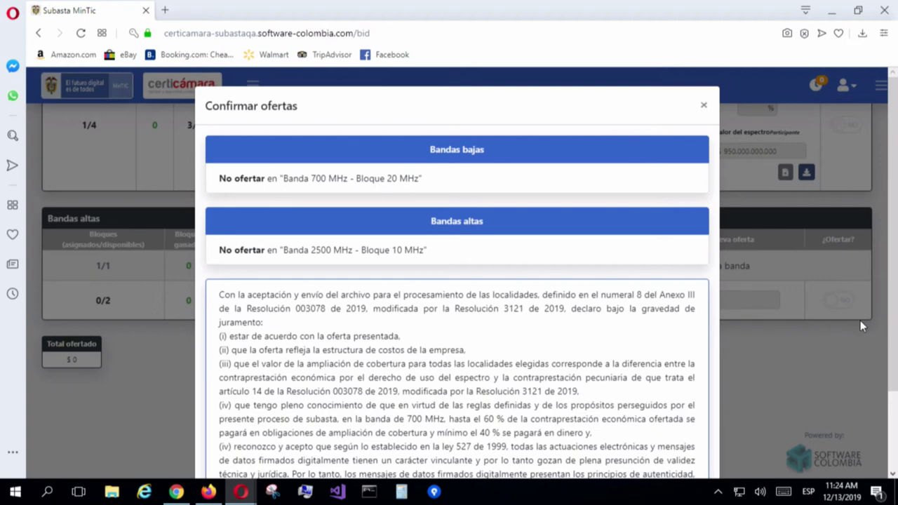
scroll(893, 418, down, 3)
click(588, 433)
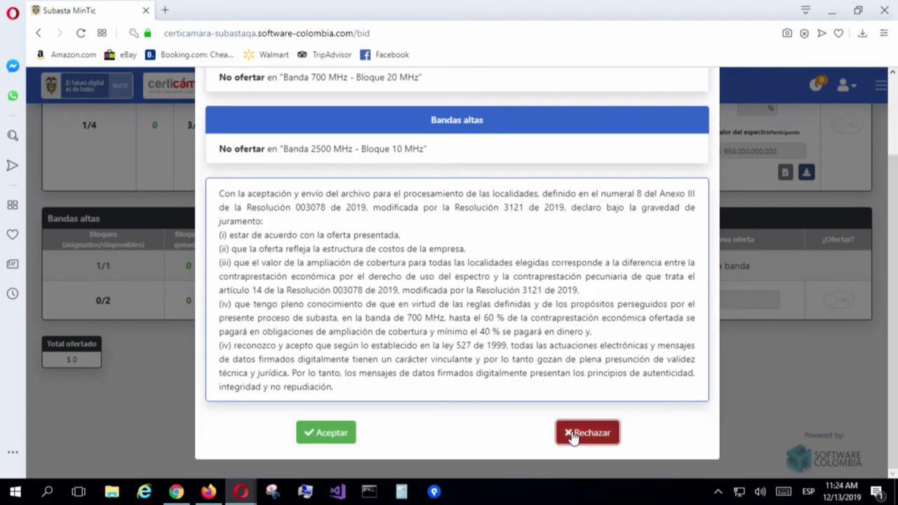
- Try percentages of 40 and 100 on the spectrum value of the 700 MHz, 20 MHz block and clear the percentage
scroll(701, 280, up, 2)
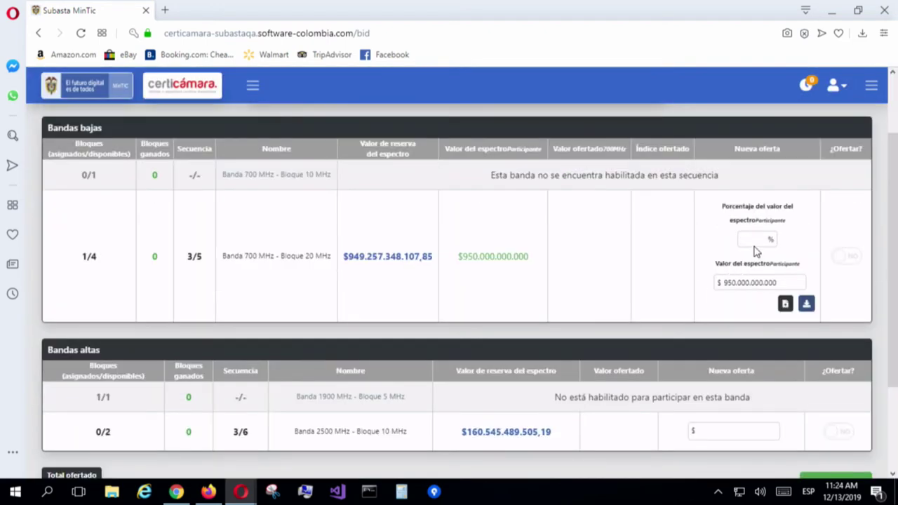
click(755, 239)
text(40)
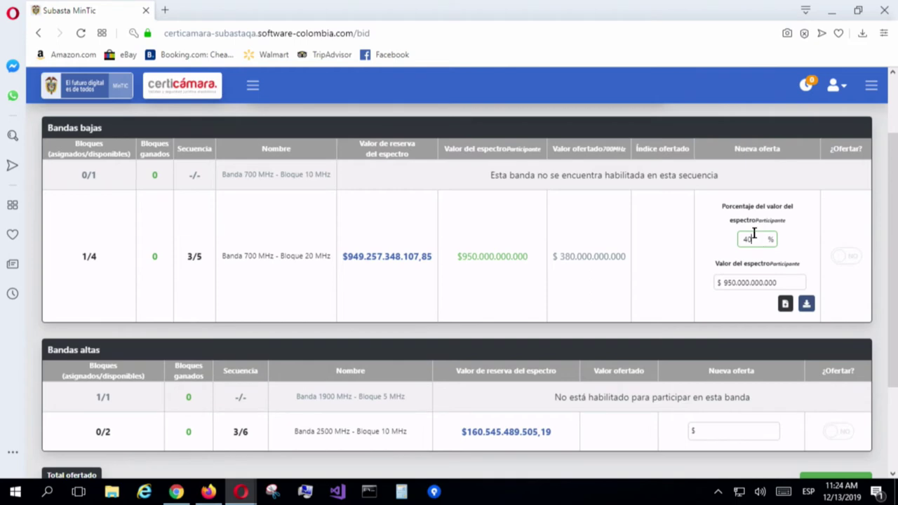
drag(755, 240, 730, 247)
text(100)
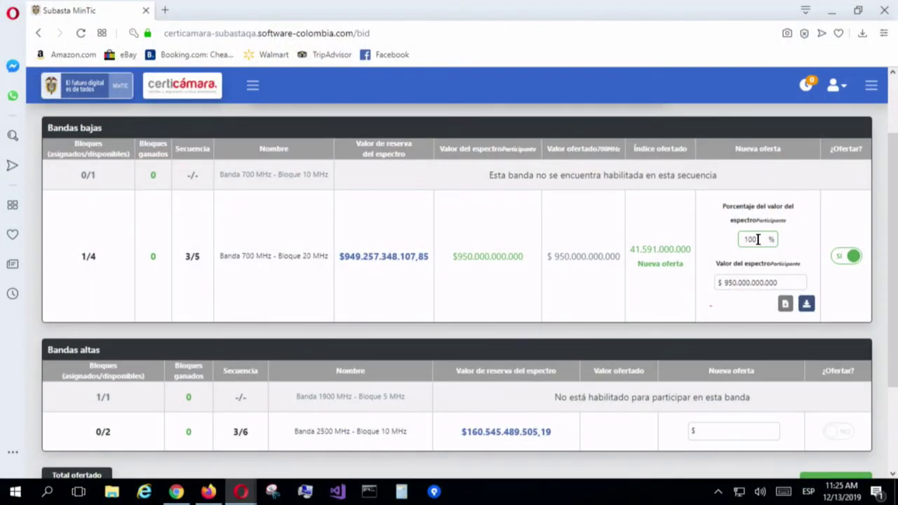
drag(758, 240, 652, 246)
key(BackSpace)
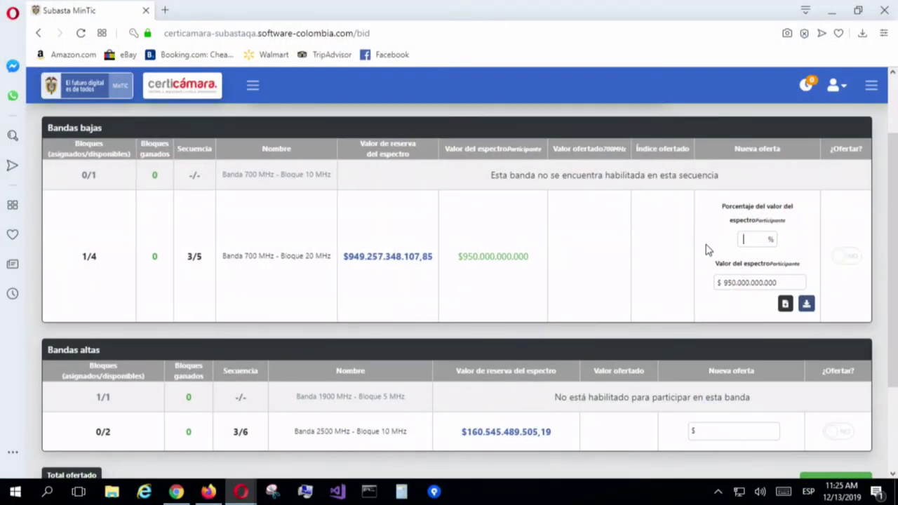
- Send the offers without bidding on either block, accept the declaration, cancel the digital signature and dismiss the error dialog
scroll(705, 326, down, 3)
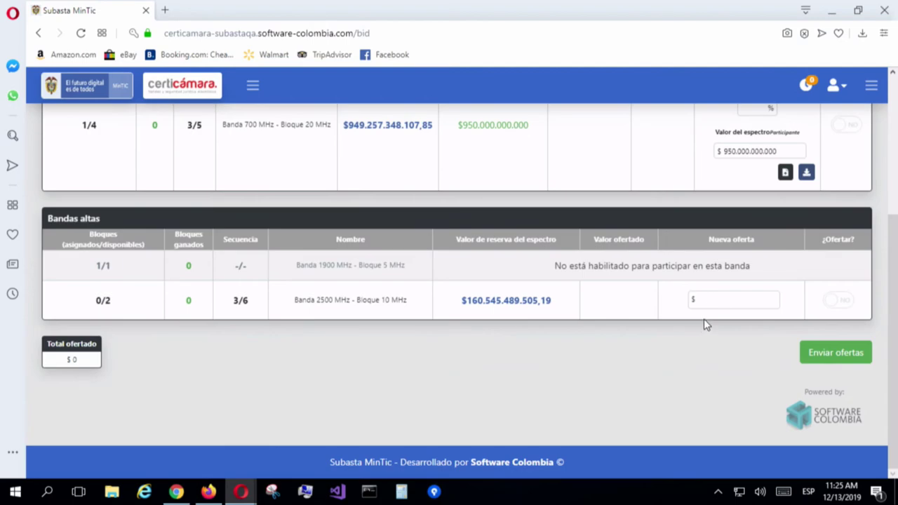
scroll(704, 319, up, 3)
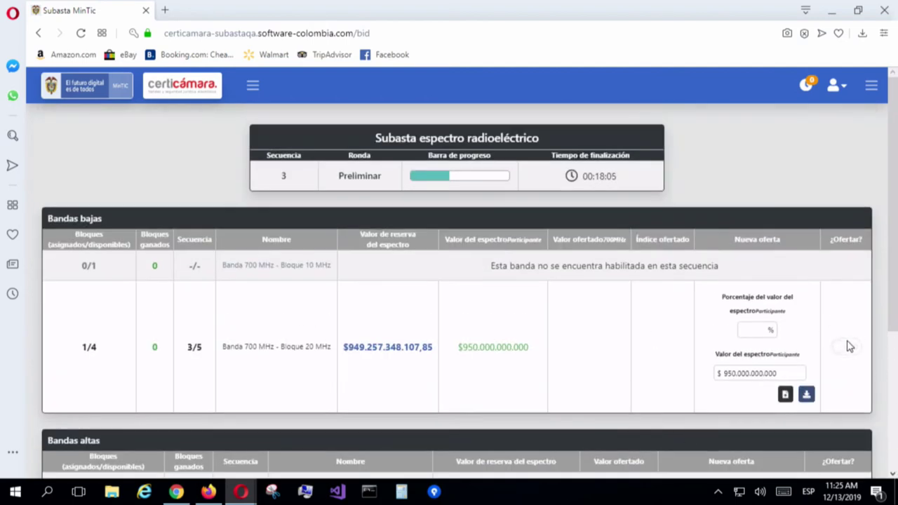
scroll(862, 361, down, 3)
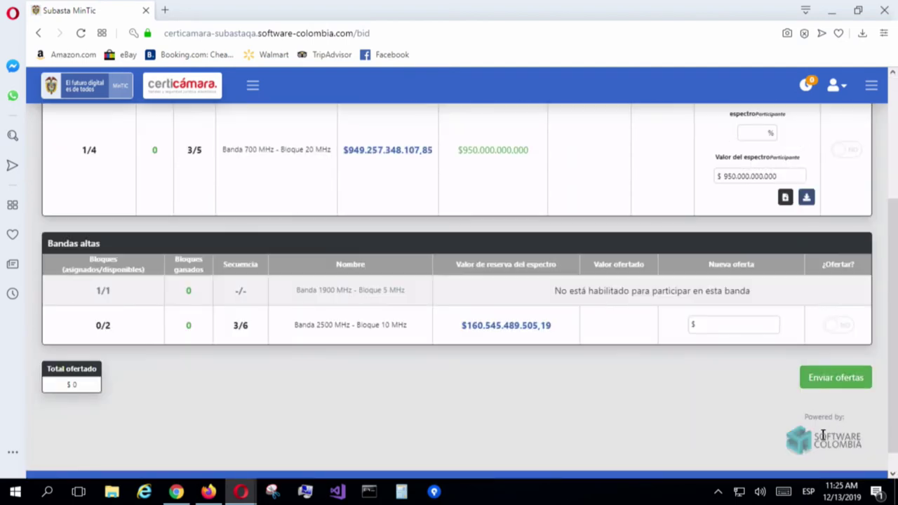
click(836, 378)
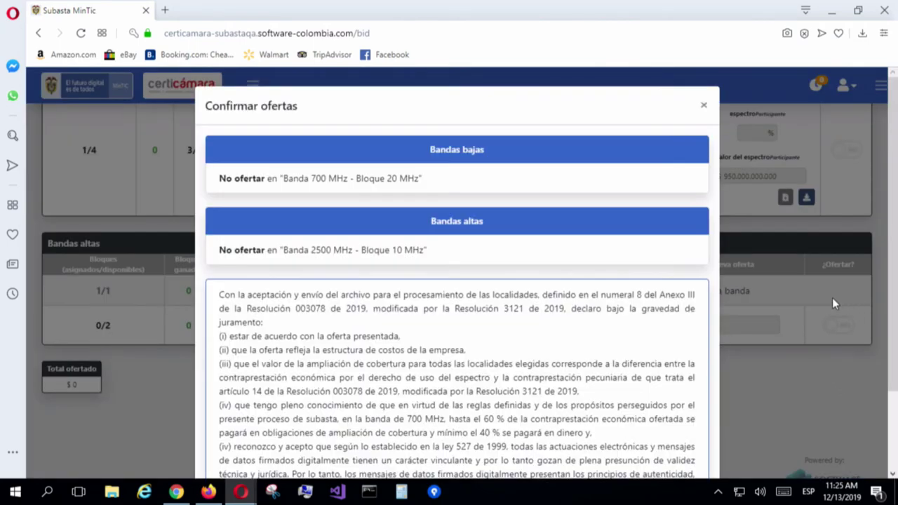
scroll(698, 344, down, 3)
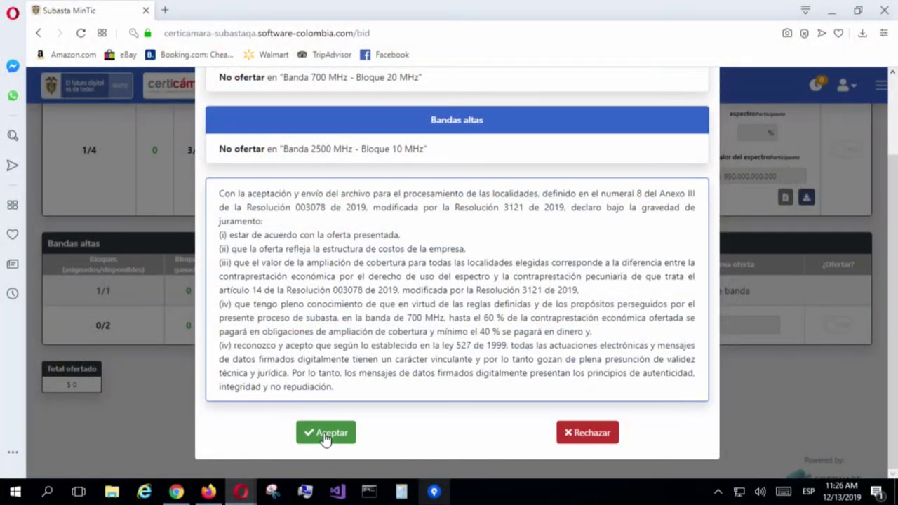
click(327, 433)
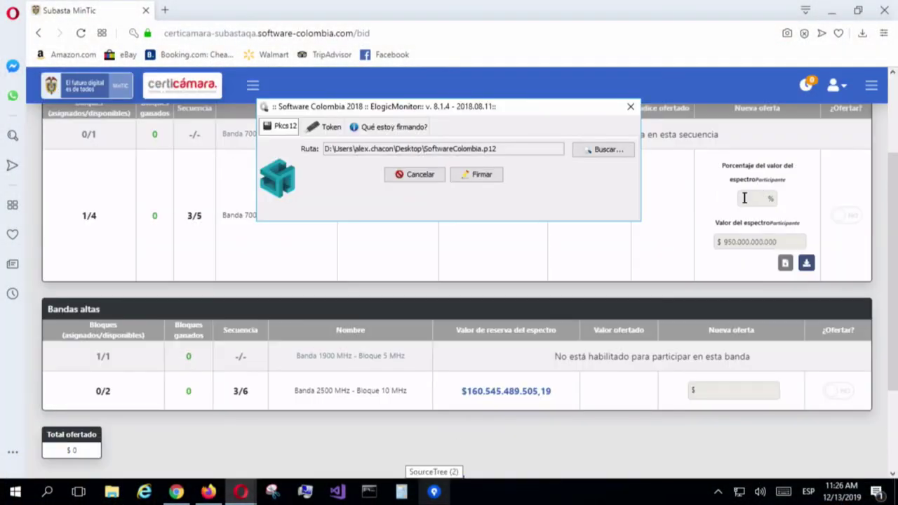
click(415, 177)
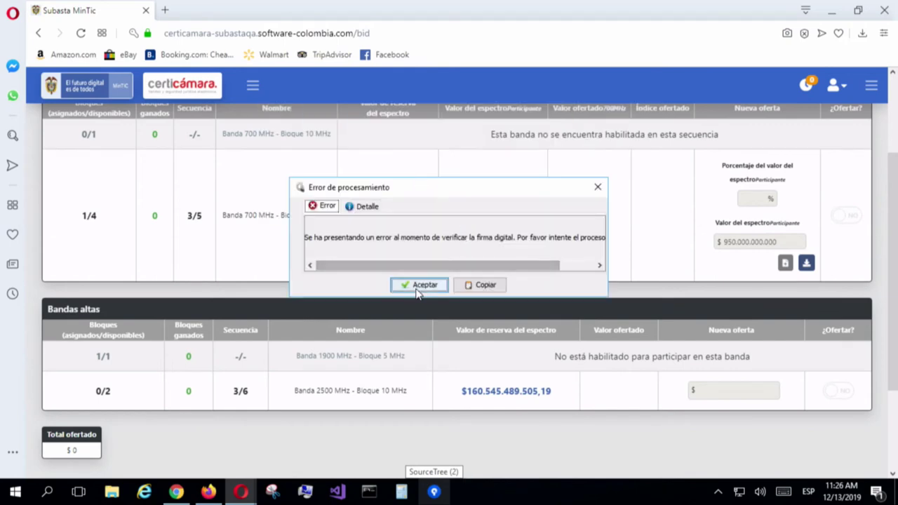
click(419, 283)
- Try a percentage of 40 for the 700 MHz, 20 MHz block and replace it with 50
click(751, 200)
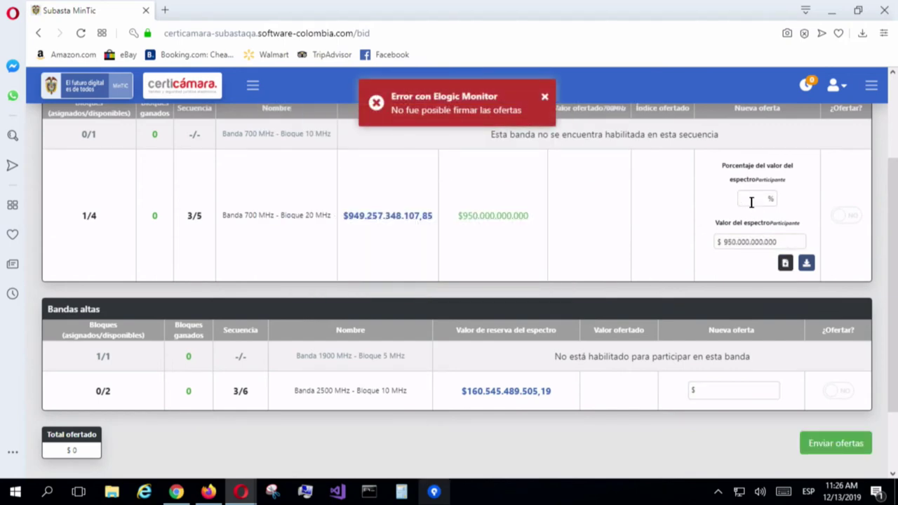
text(40)
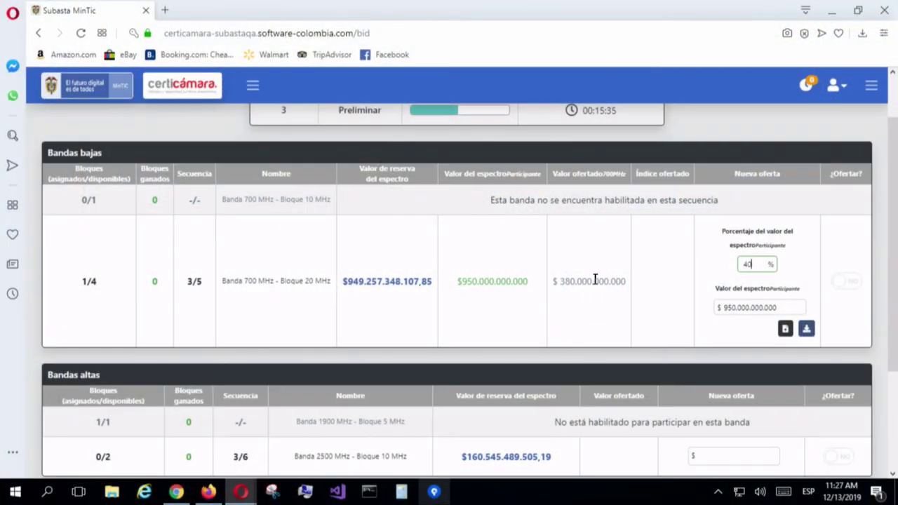
key(BackSpace)
key(BackSpace)
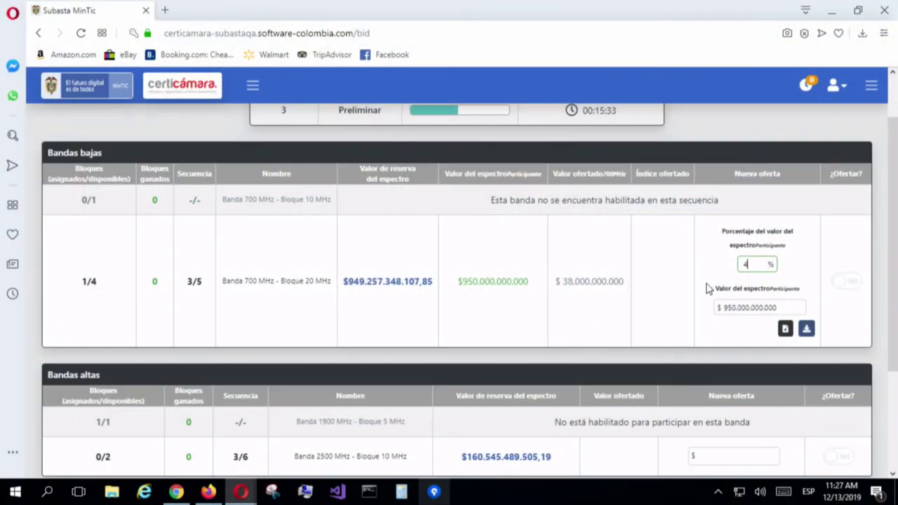
text(50)
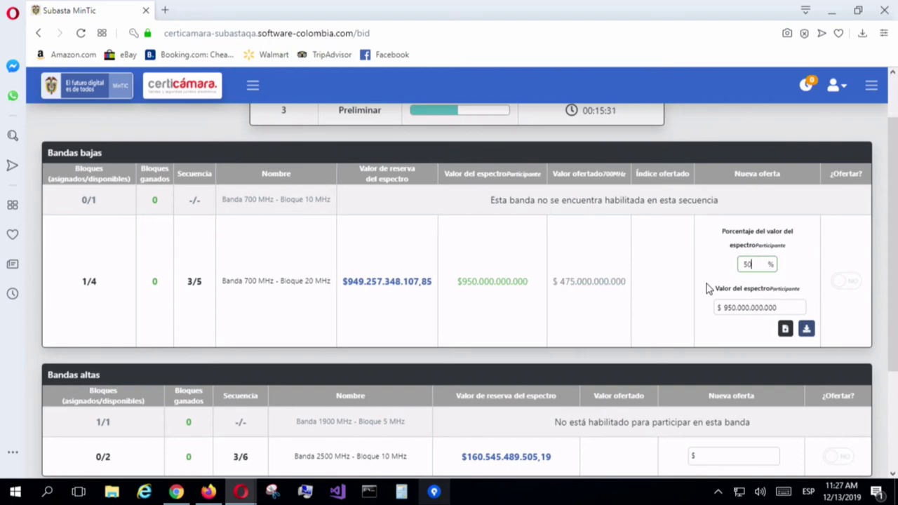